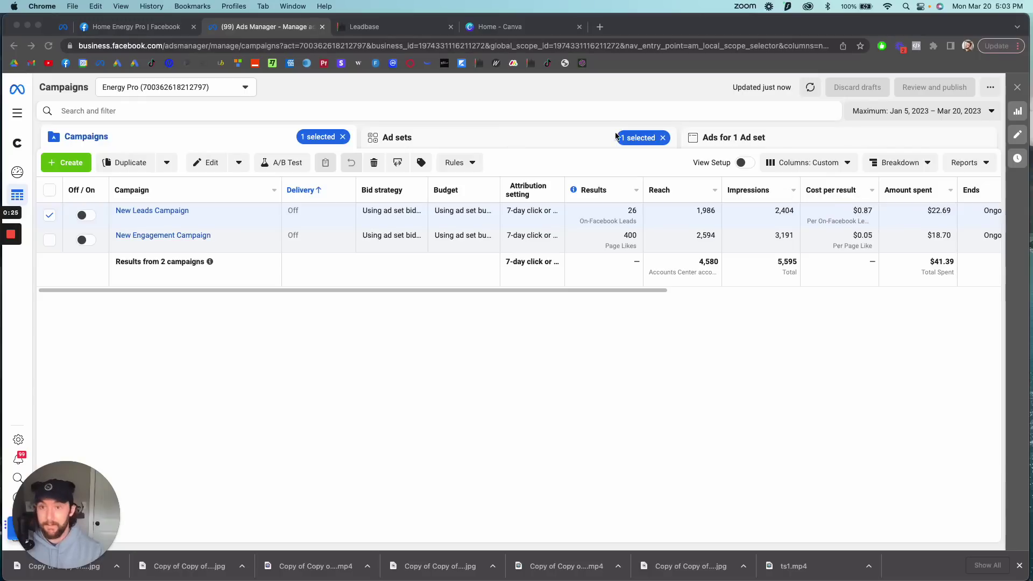
Show the Home Energy Pro Facebook page with its 'Become a Pro' solar cover, 413 likes and 414 followers.
{"action": "left_click", "coordinate": [124, 30]}
{"action": "scroll", "coordinate": [252, 258], "scroll_direction": "down", "scroll_amount": 1}
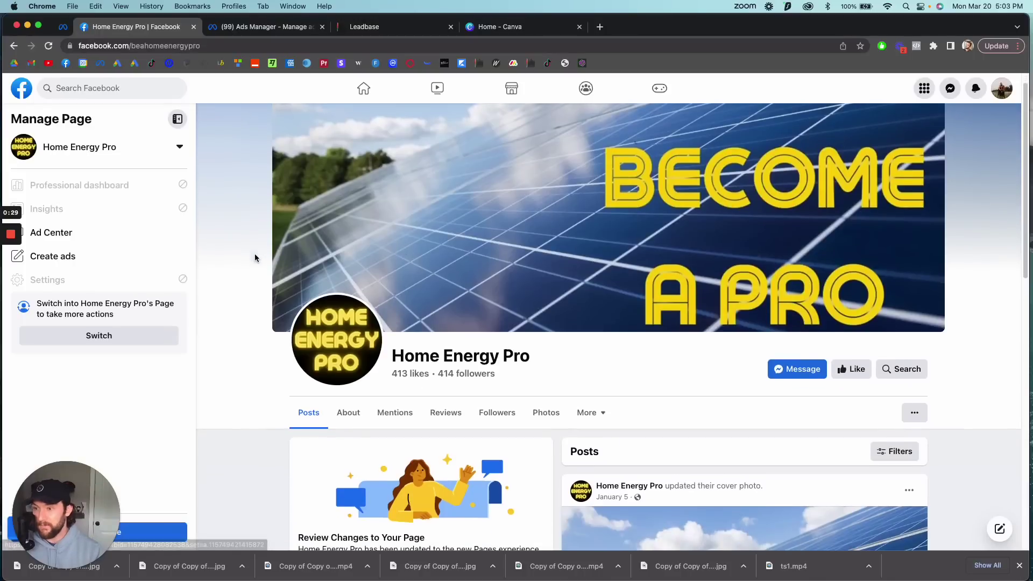
{"action": "scroll", "coordinate": [204, 248], "scroll_direction": "up", "scroll_amount": 1}
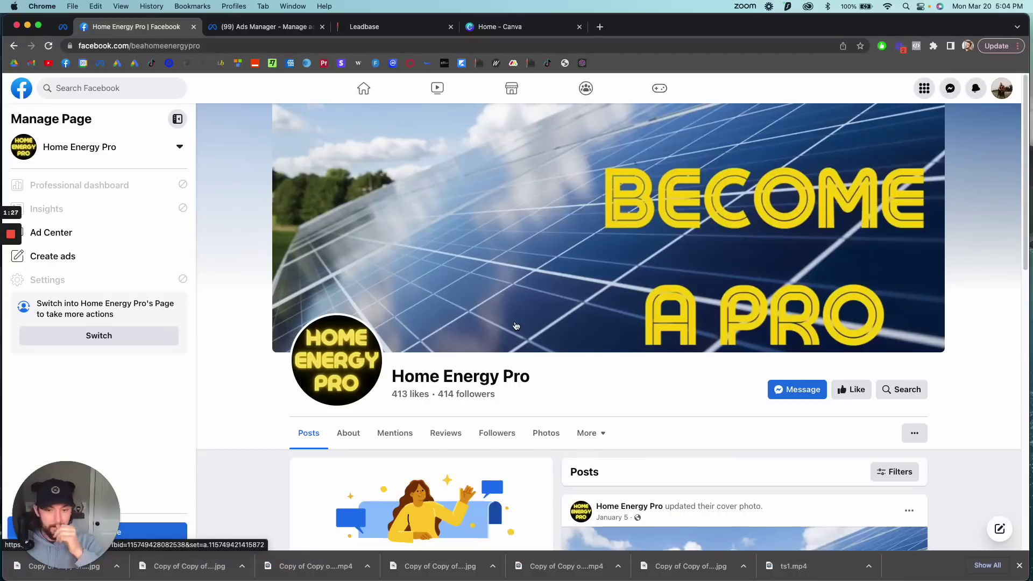
Search Canva for 'logo solar' and start customizing the Solar Energy Logo template.
{"action": "left_click", "coordinate": [497, 27]}
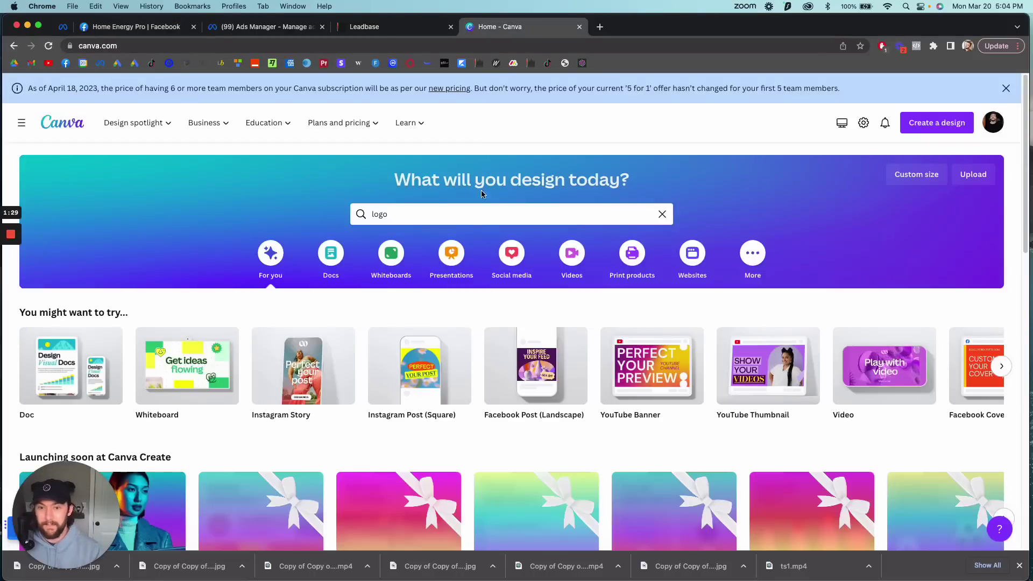
{"action": "type", "text": "solar"}
{"action": "key", "text": "Return"}
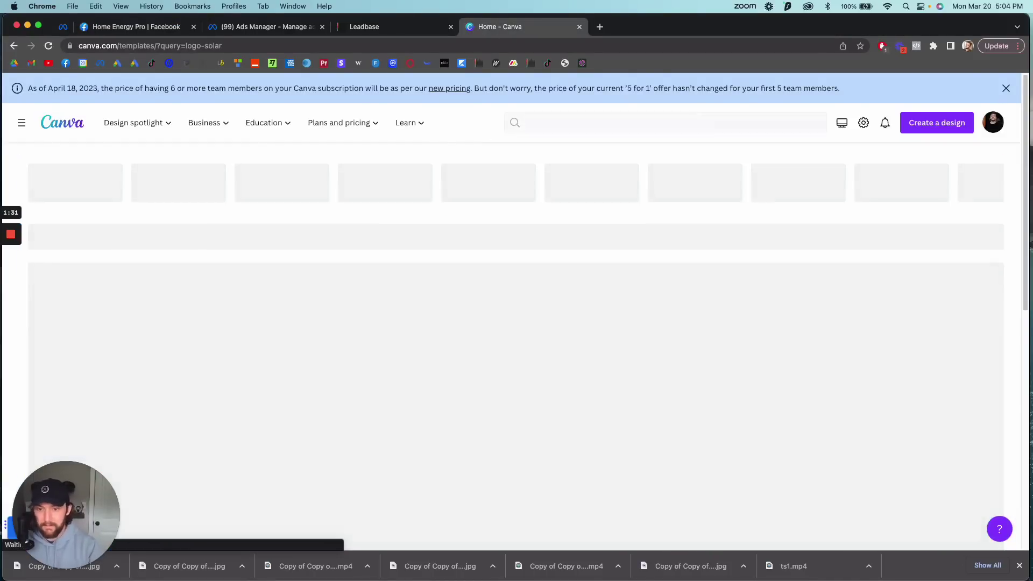
{"action": "scroll", "coordinate": [468, 366], "scroll_direction": "down", "scroll_amount": 4}
{"action": "scroll", "coordinate": [741, 374], "scroll_direction": "up", "scroll_amount": 4}
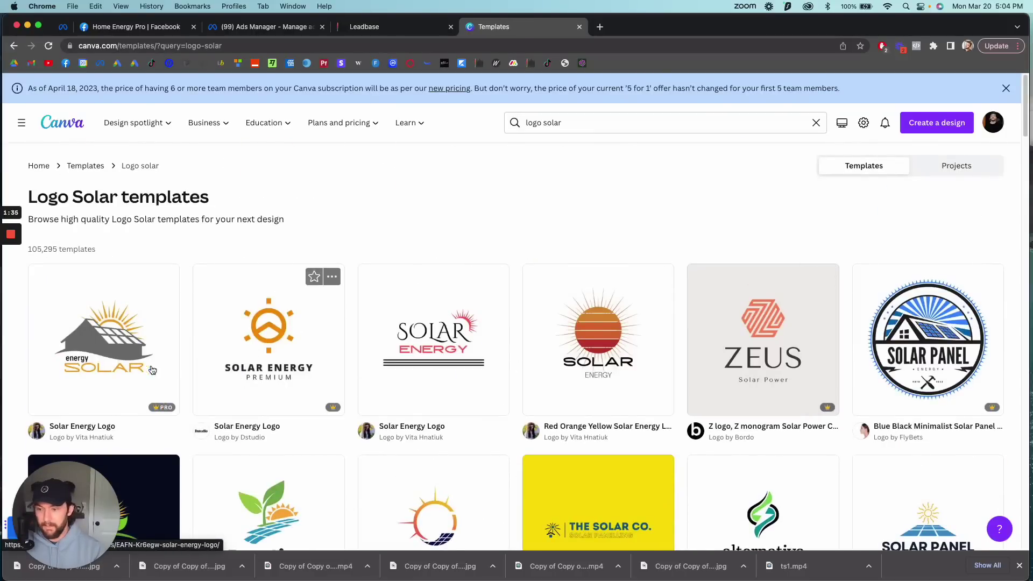
{"action": "left_click", "coordinate": [143, 345]}
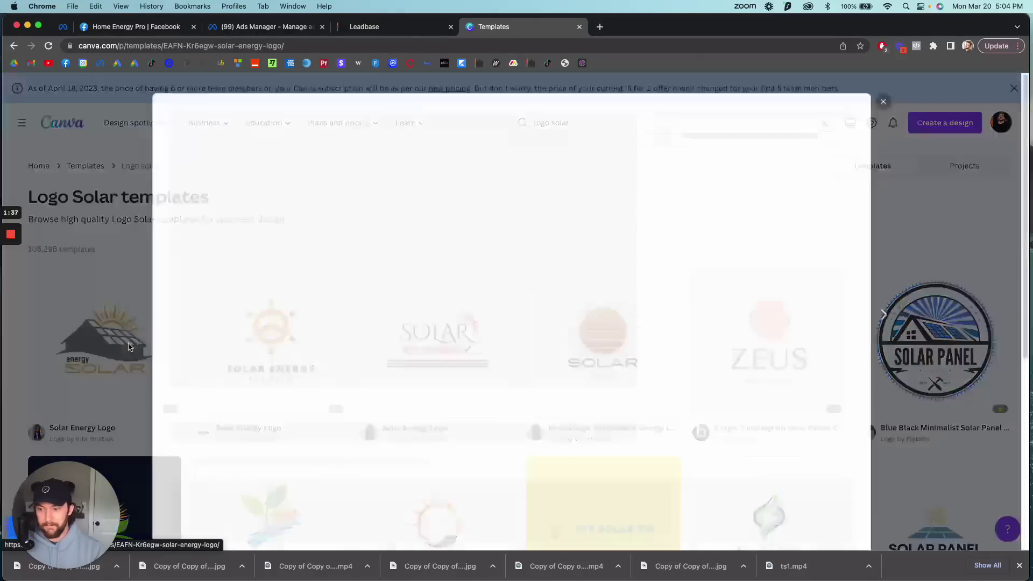
{"action": "left_click", "coordinate": [780, 192]}
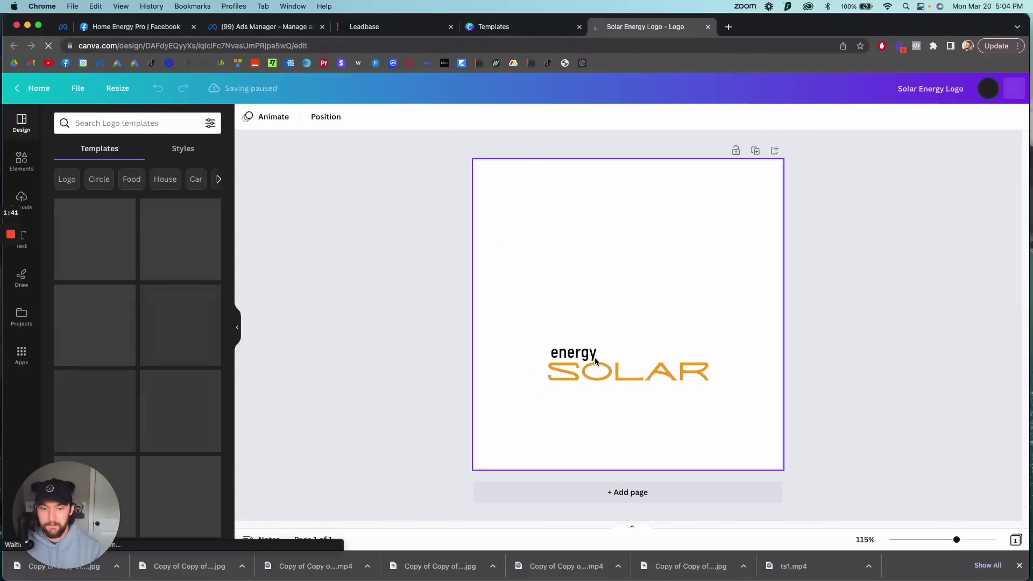
Change the logo word 'energy' to 'energy pro' on one line, then close the design.
{"action": "double_click", "coordinate": [590, 355]}
{"action": "left_click", "coordinate": [590, 355]}
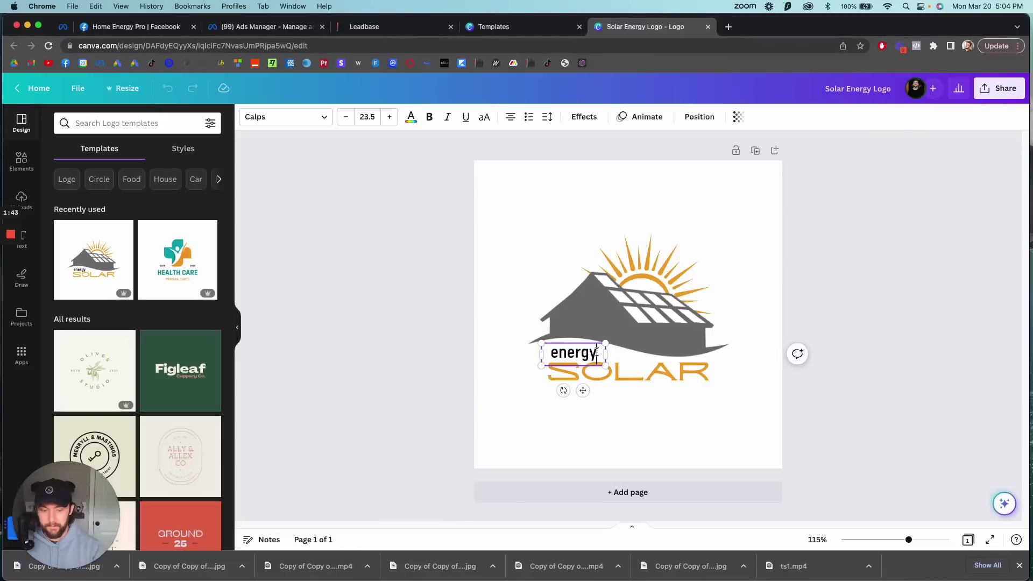
{"action": "type", "text": "pro"}
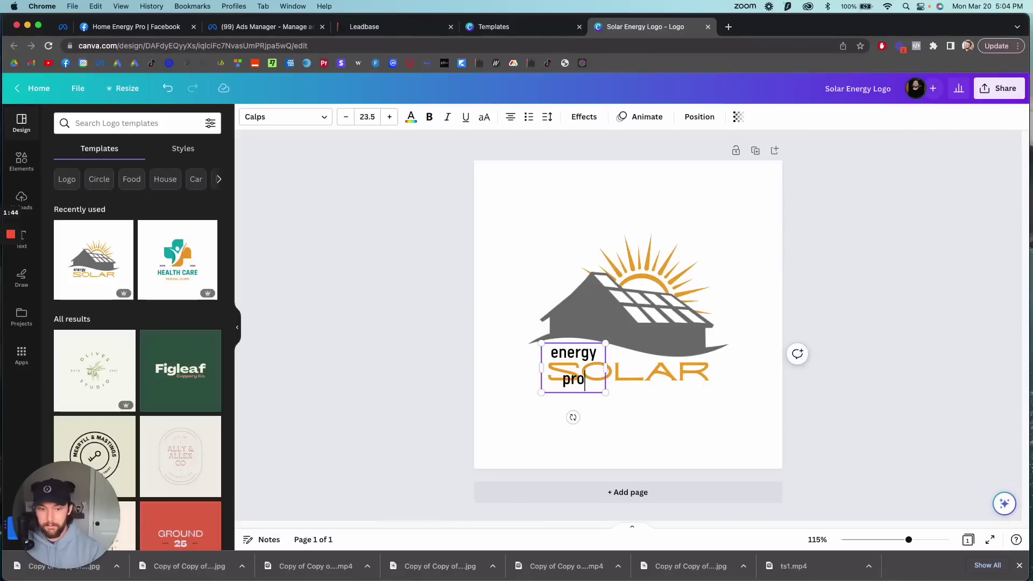
{"action": "left_click", "coordinate": [542, 367]}
{"action": "left_click_drag", "start_coordinate": [542, 367], "coordinate": [529, 366]}
{"action": "left_click", "coordinate": [533, 410]}
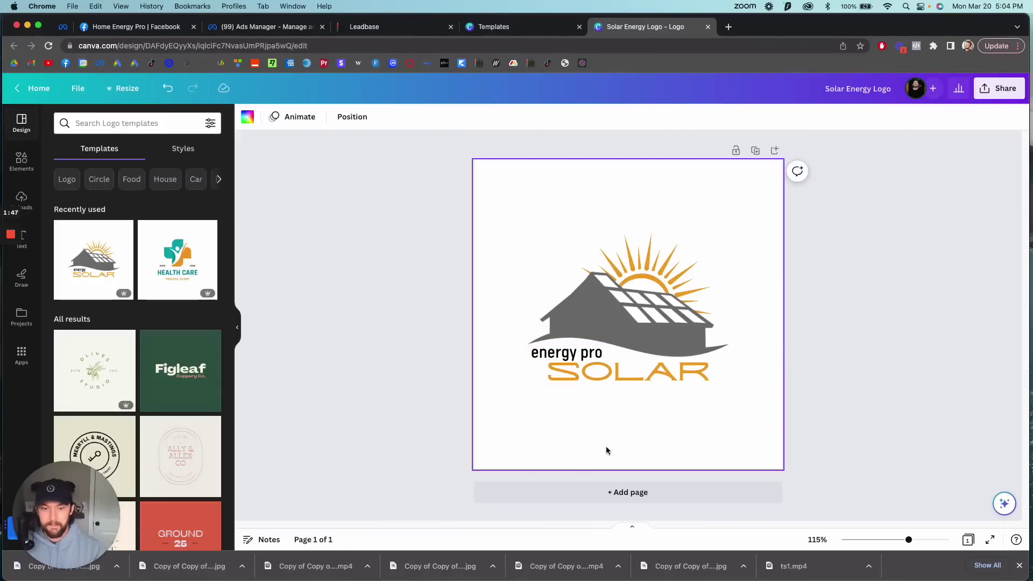
{"action": "left_click", "coordinate": [708, 26]}
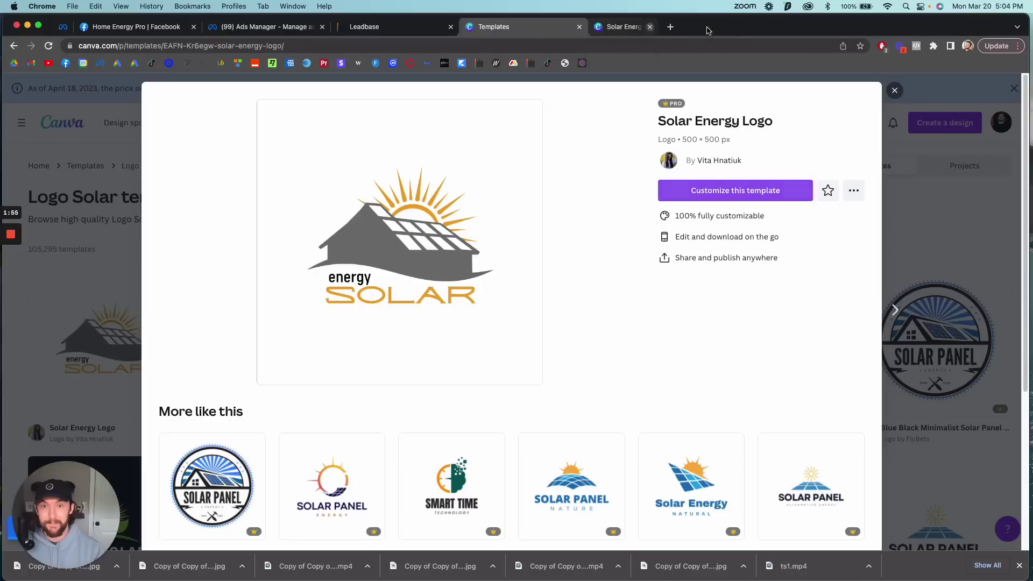
Close the Canva preview, check the page's 413 likes and 414 followers, then return to Ads Manager.
{"action": "left_click", "coordinate": [895, 91]}
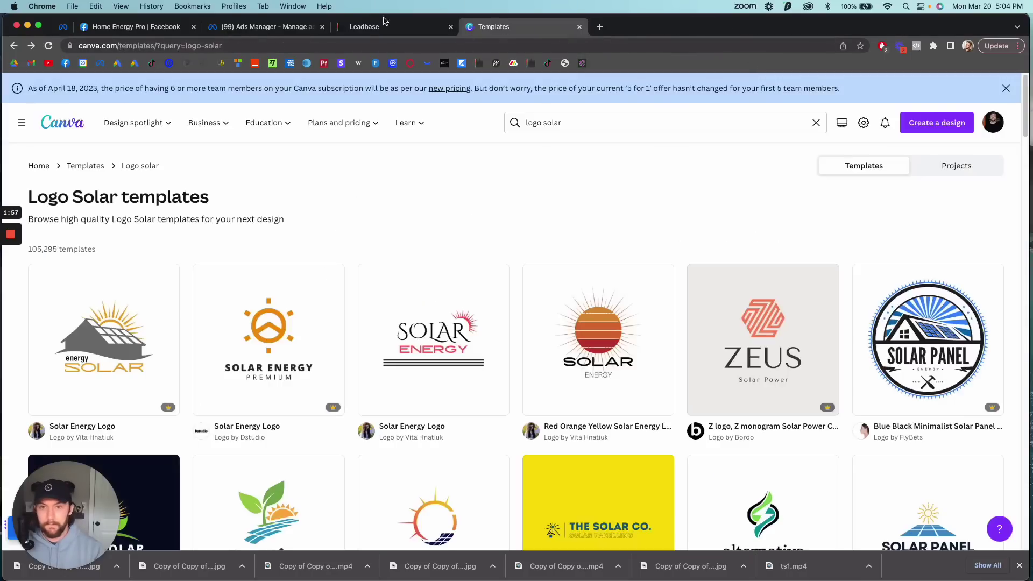
{"action": "left_click", "coordinate": [118, 27]}
{"action": "left_click_drag", "start_coordinate": [485, 400], "coordinate": [389, 396]}
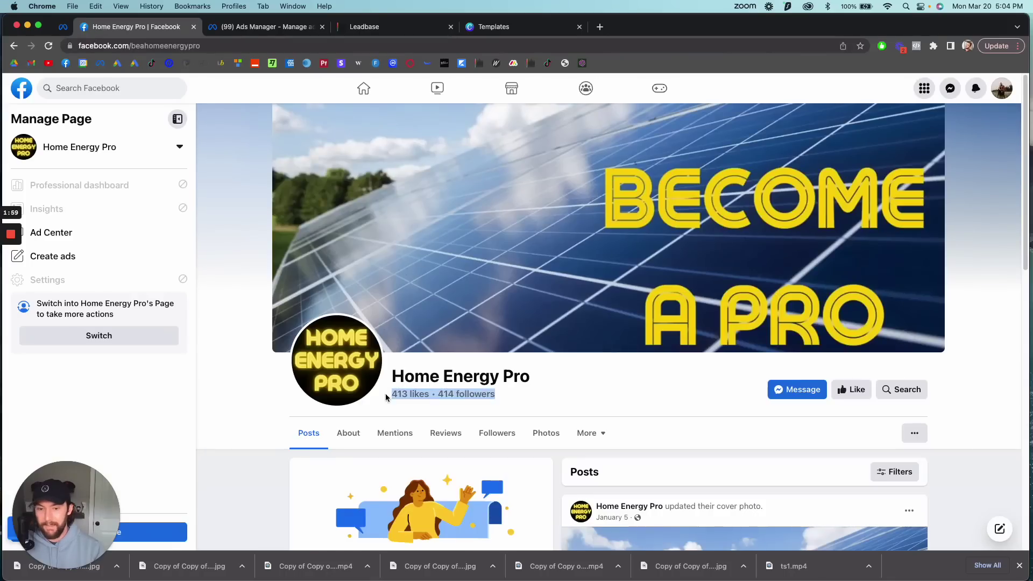
{"action": "left_click", "coordinate": [274, 30]}
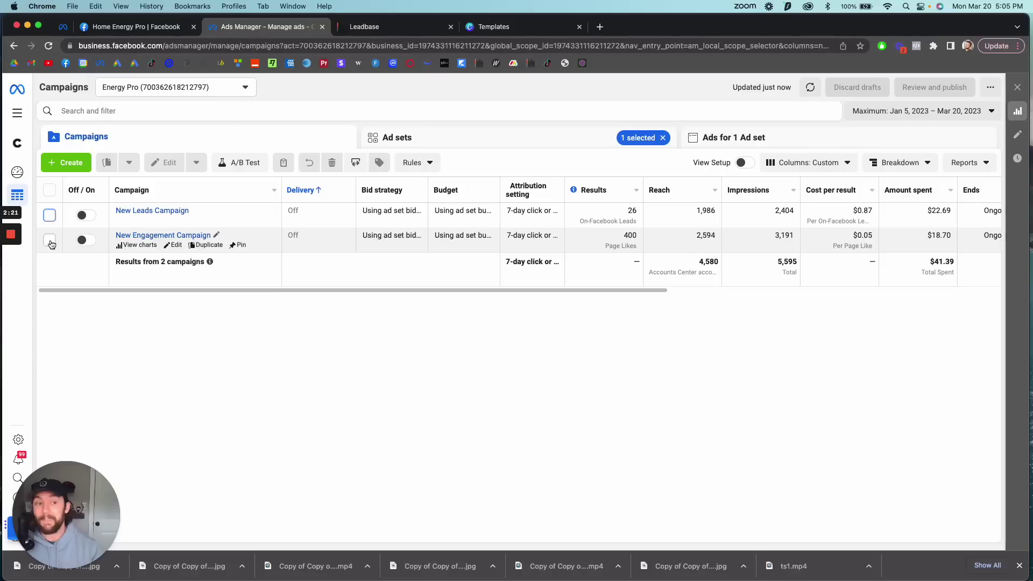
Select New Engagement Campaign ($18.70 spent) and review its New Engagement Ad Set settings ($5.00 daily budget).
{"action": "left_click", "coordinate": [50, 242]}
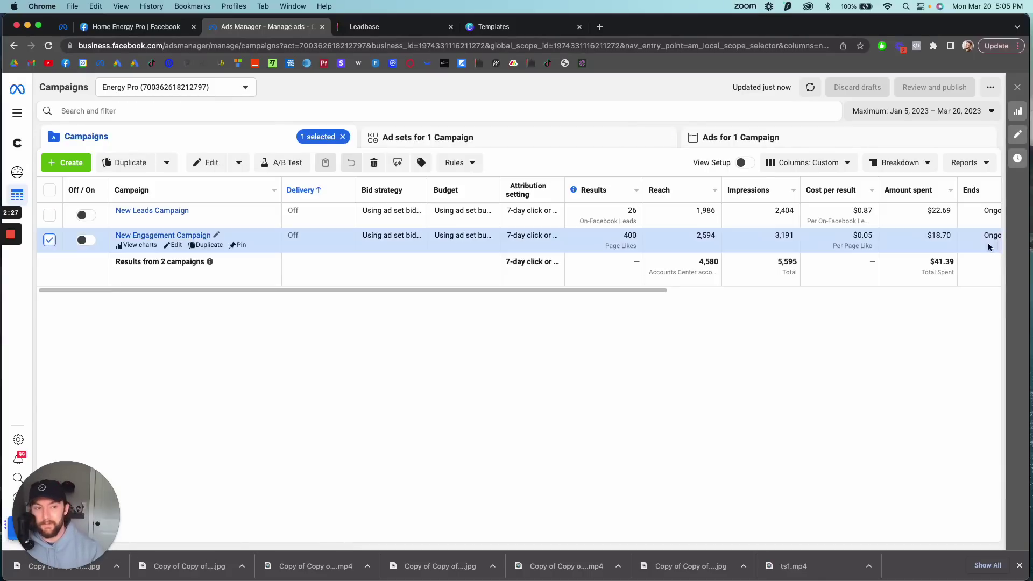
{"action": "left_click_drag", "start_coordinate": [927, 237], "coordinate": [974, 236]}
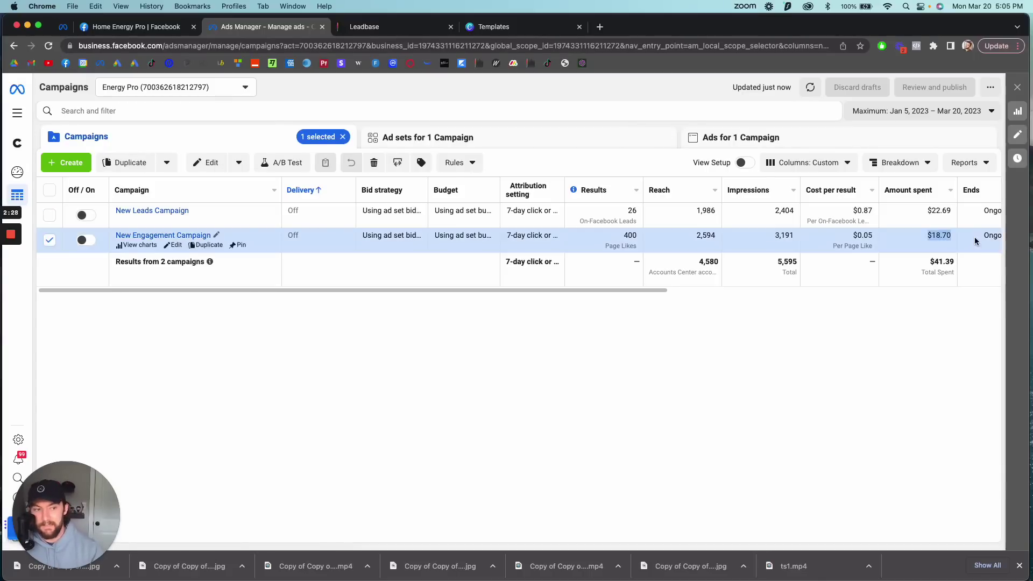
{"action": "left_click", "coordinate": [481, 147]}
{"action": "left_click", "coordinate": [175, 220]}
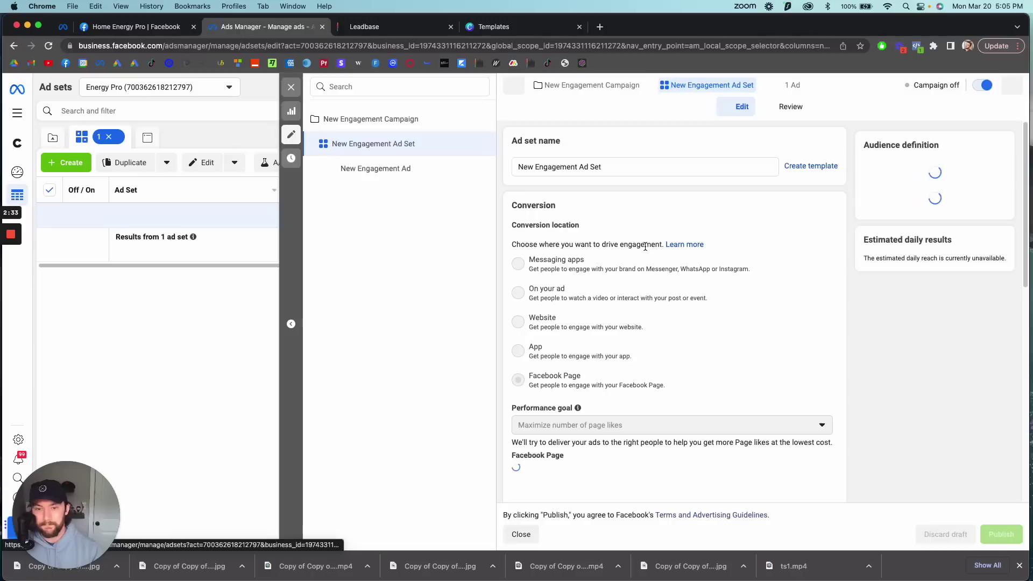
{"action": "scroll", "coordinate": [694, 285], "scroll_direction": "down", "scroll_amount": 3}
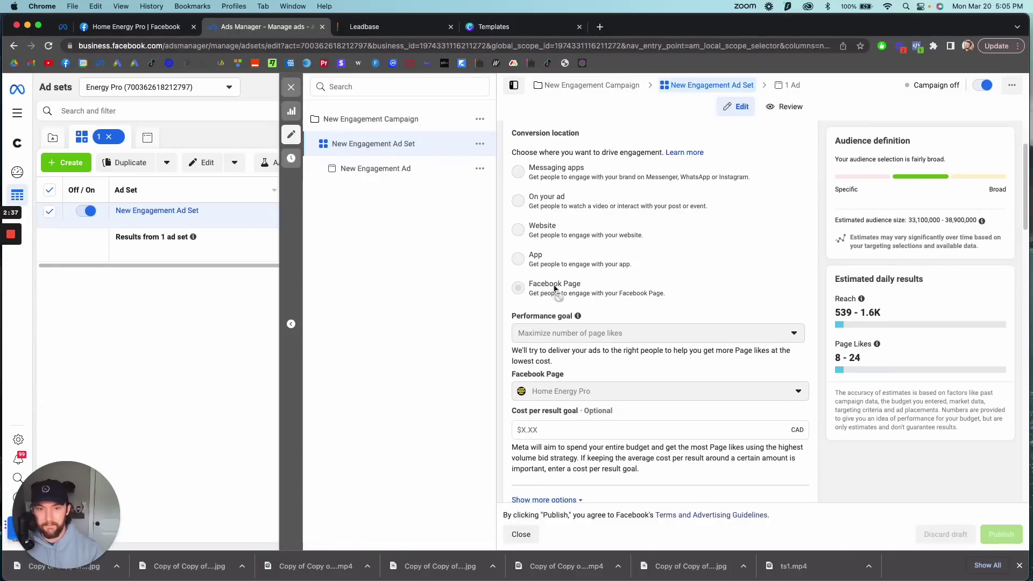
{"action": "scroll", "coordinate": [578, 306], "scroll_direction": "down", "scroll_amount": 15}
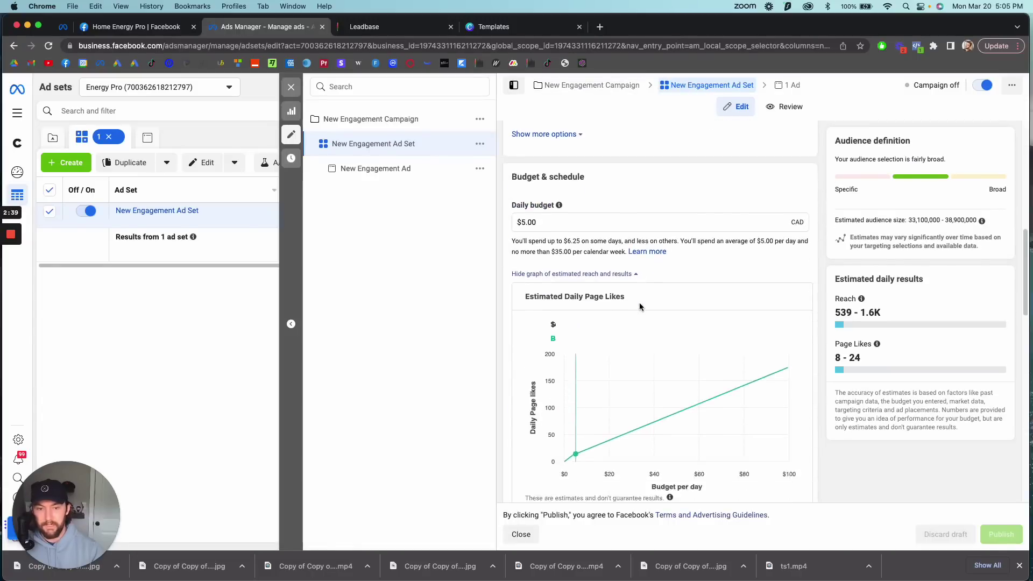
{"action": "scroll", "coordinate": [624, 276], "scroll_direction": "down", "scroll_amount": 8}
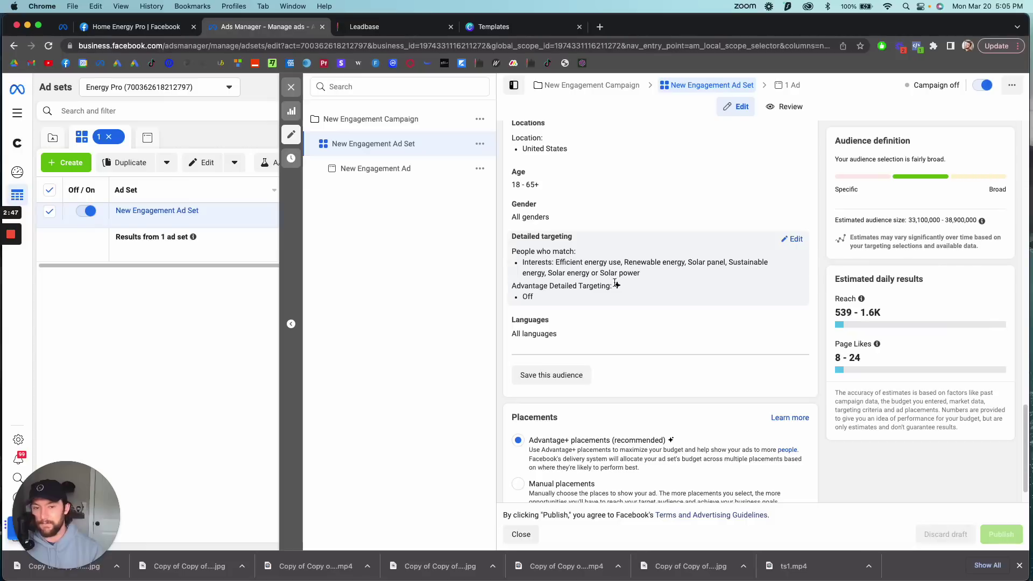
{"action": "scroll", "coordinate": [610, 280], "scroll_direction": "up", "scroll_amount": 1}
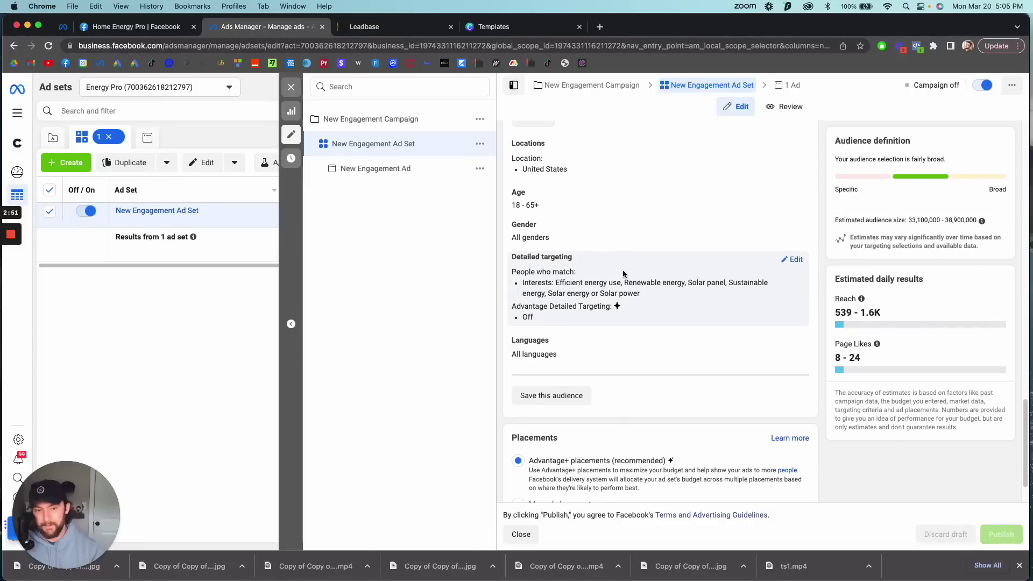
{"action": "left_click", "coordinate": [291, 88]}
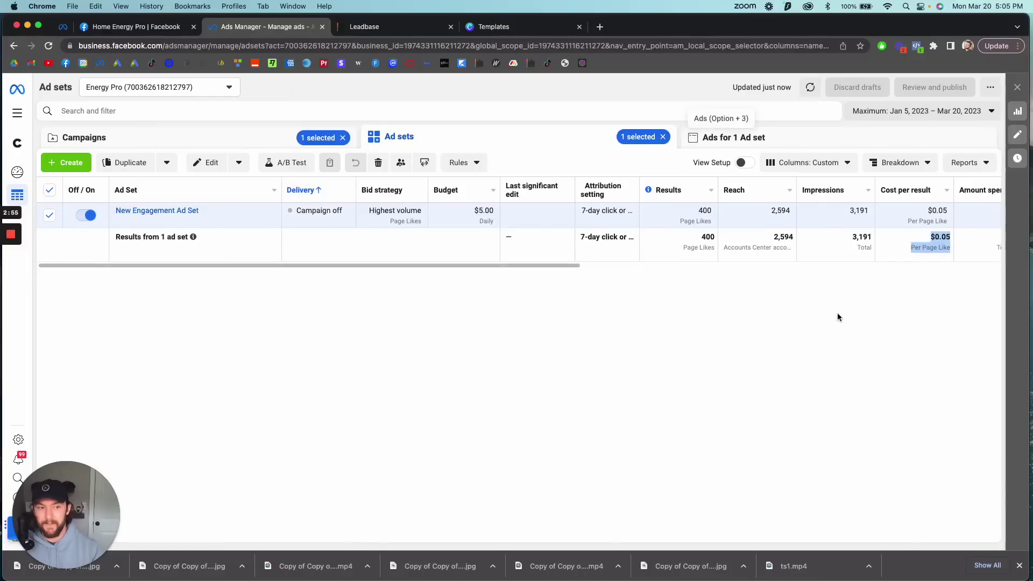
Edit the New Engagement Ad and review its creative with primary text 'do you agree?'.
{"action": "left_click", "coordinate": [733, 137]}
{"action": "left_click", "coordinate": [197, 229]}
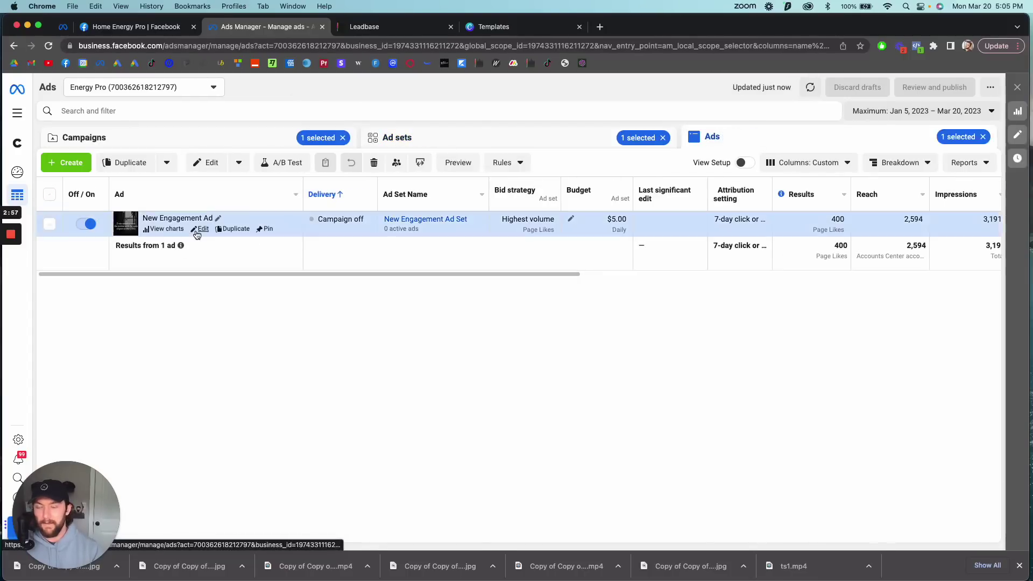
{"action": "scroll", "coordinate": [597, 242], "scroll_direction": "down", "scroll_amount": 3}
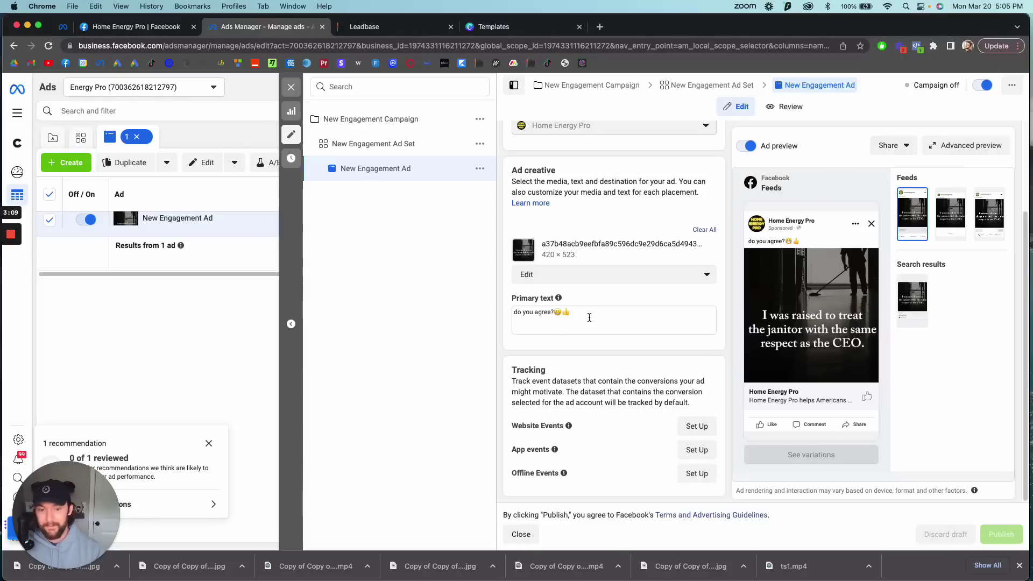
{"action": "left_click_drag", "start_coordinate": [590, 317], "coordinate": [467, 310]}
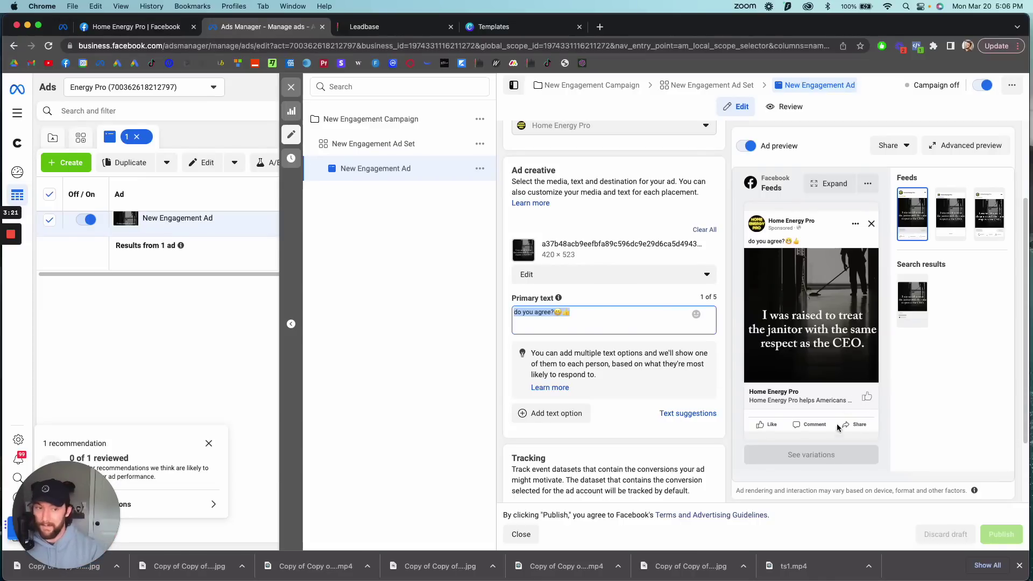
Switch the campaign selection from New Engagement to New Leads Campaign, then go back to Leadbase.
{"action": "left_click", "coordinate": [292, 89]}
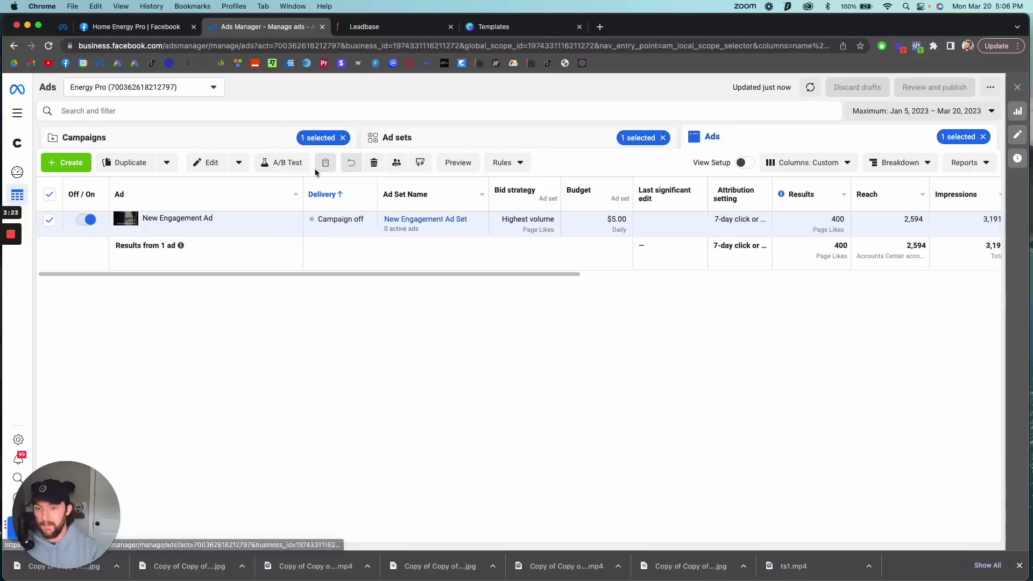
{"action": "left_click", "coordinate": [398, 139]}
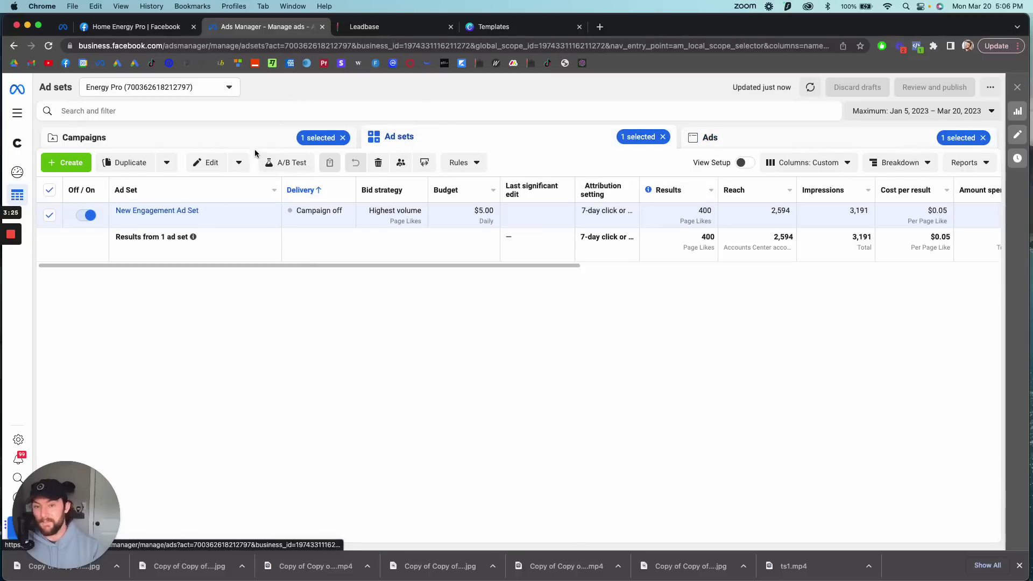
{"action": "left_click", "coordinate": [161, 138]}
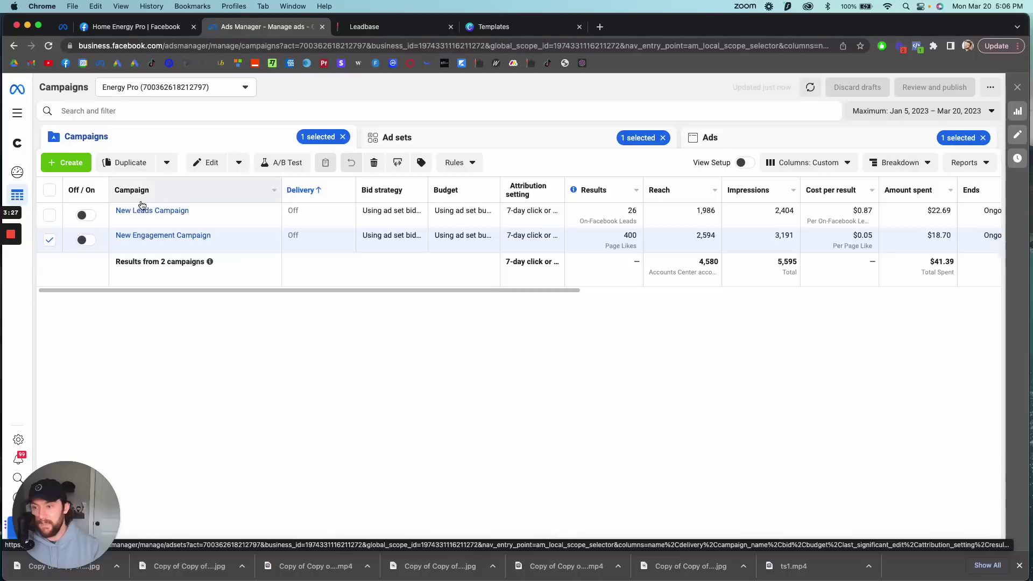
{"action": "left_click", "coordinate": [50, 241]}
{"action": "left_click", "coordinate": [49, 215]}
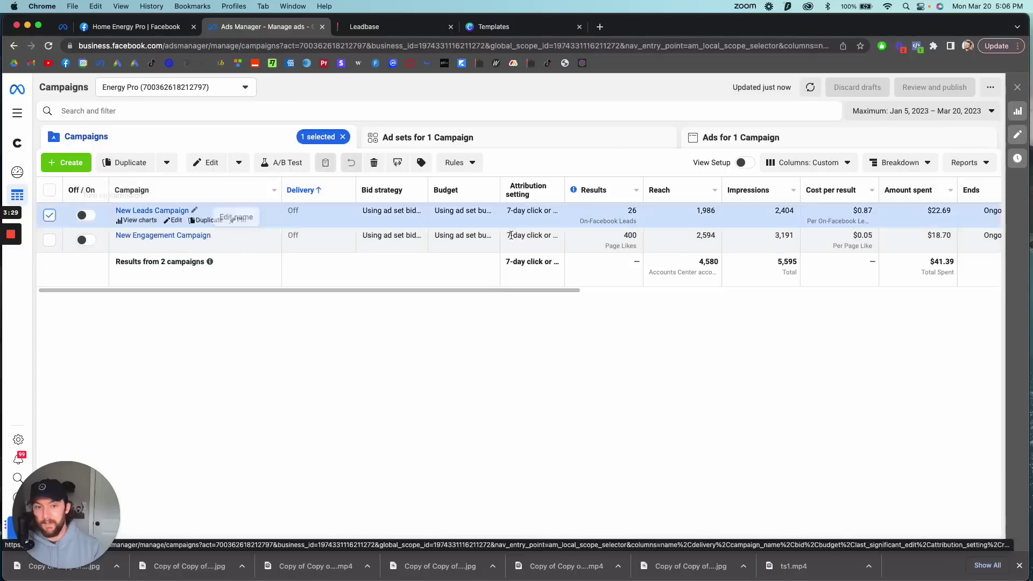
{"action": "left_click_drag", "start_coordinate": [563, 290], "coordinate": [672, 295]}
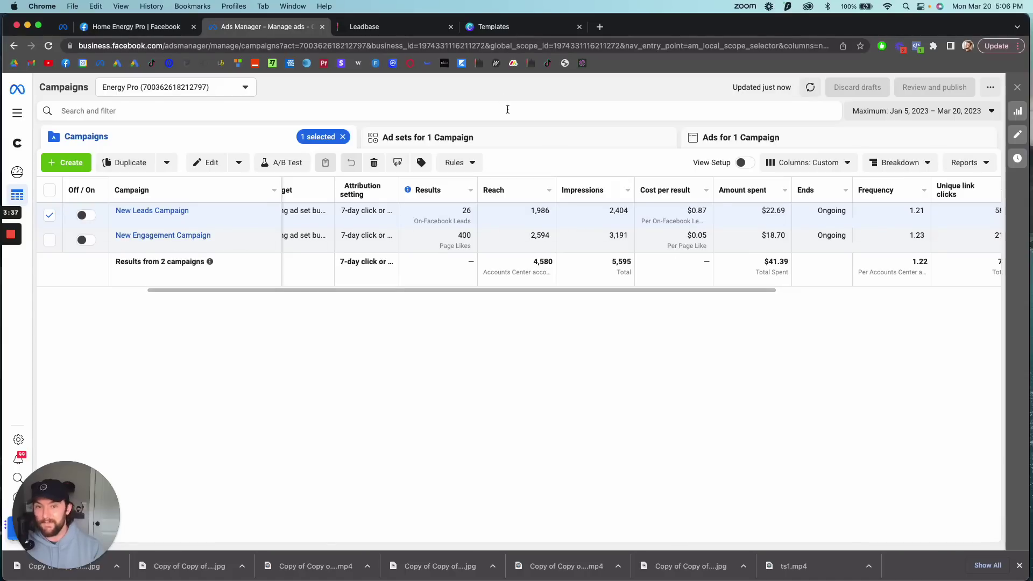
{"action": "left_click", "coordinate": [406, 32]}
Choose Solar from Leadbase's template categories to reach its Generic subcategory.
{"action": "scroll", "coordinate": [723, 323], "scroll_direction": "down", "scroll_amount": 4}
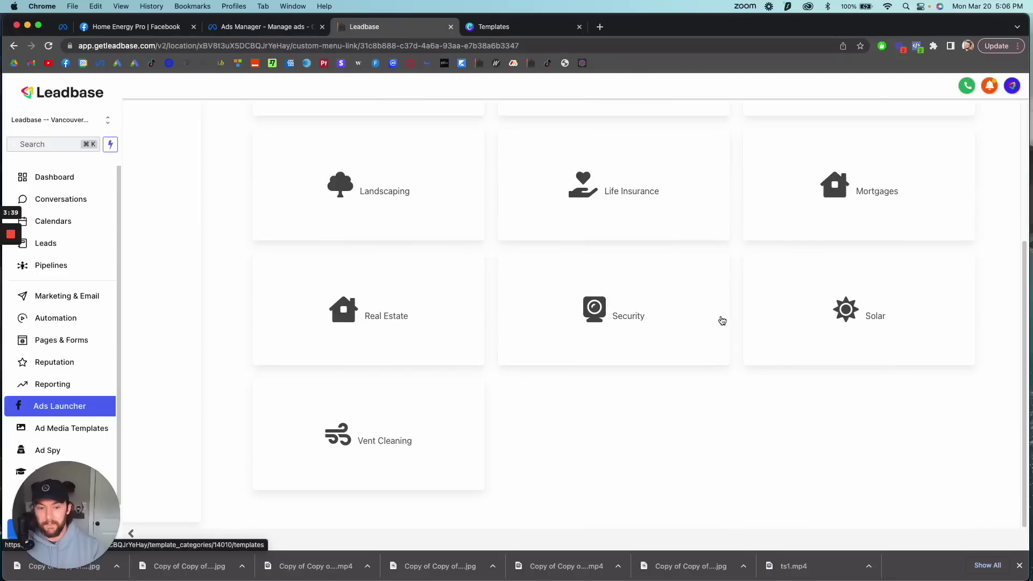
{"action": "scroll", "coordinate": [739, 287], "scroll_direction": "up", "scroll_amount": 4}
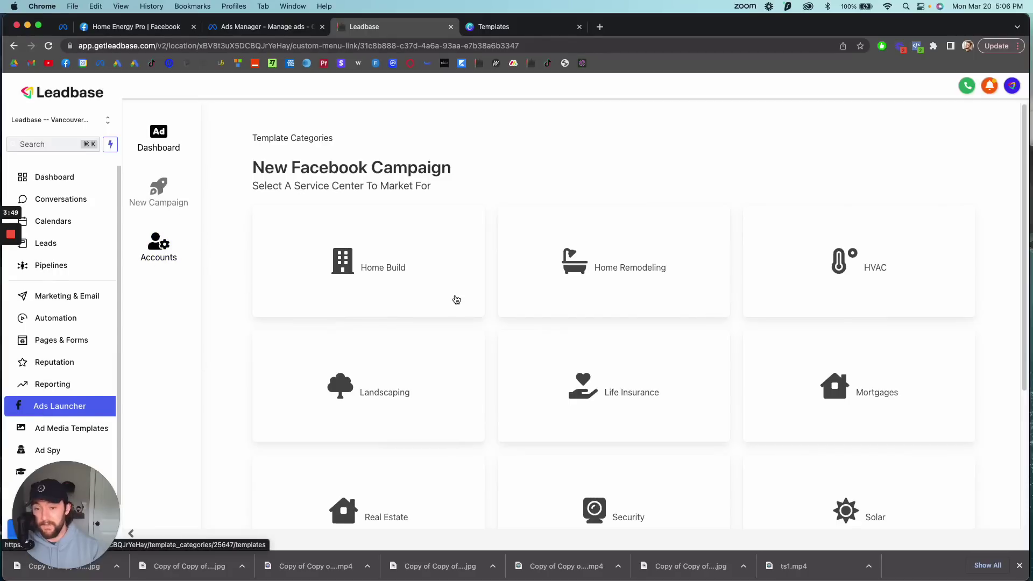
{"action": "scroll", "coordinate": [455, 299], "scroll_direction": "down", "scroll_amount": 2}
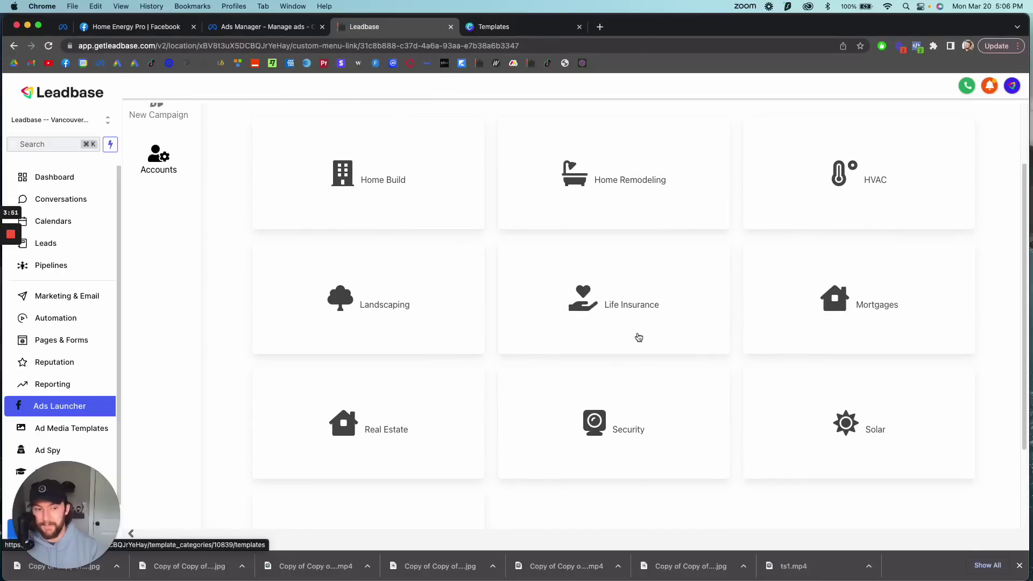
{"action": "scroll", "coordinate": [813, 409], "scroll_direction": "down", "scroll_amount": 2}
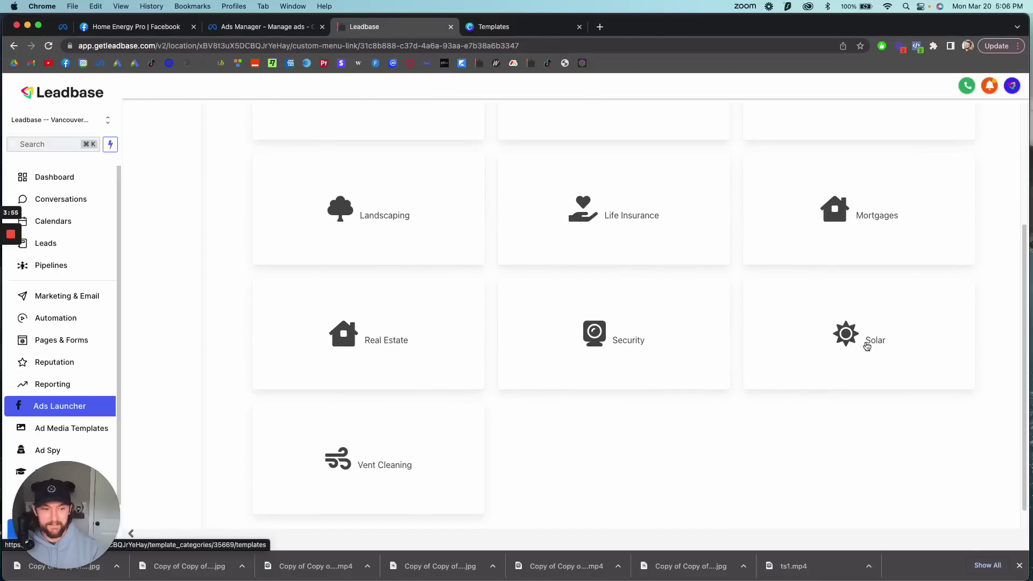
{"action": "left_click", "coordinate": [848, 387]}
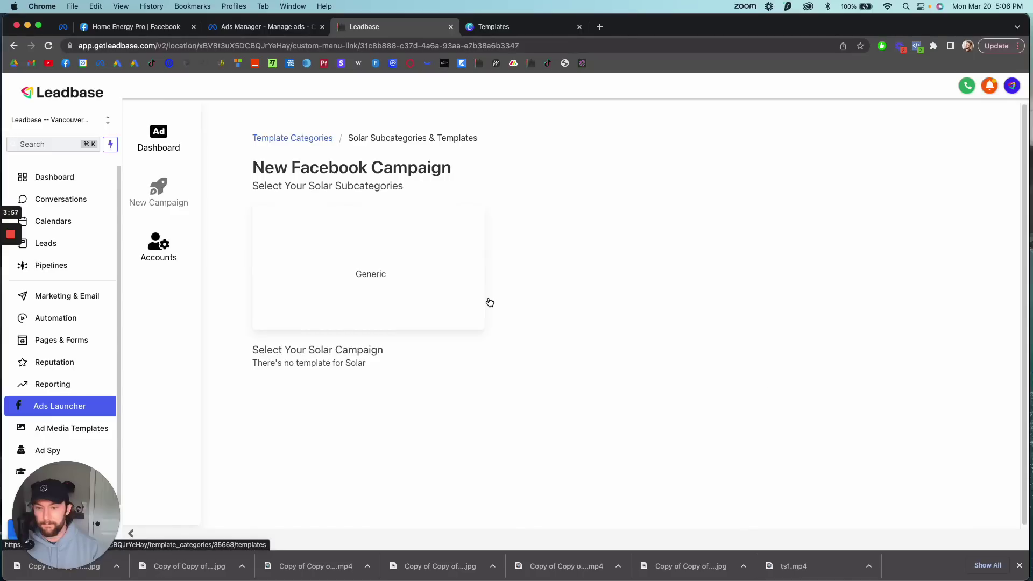
Browse the Generic solar templates and choose 'Get A Free Back-Up Power System'.
{"action": "left_click", "coordinate": [380, 273]}
{"action": "scroll", "coordinate": [502, 369], "scroll_direction": "down", "scroll_amount": 3}
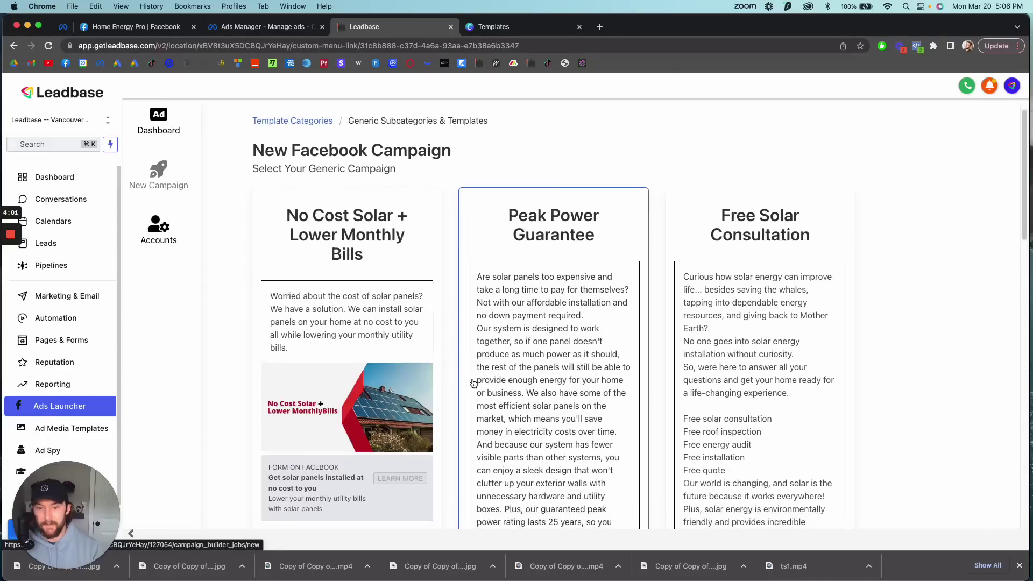
{"action": "scroll", "coordinate": [503, 369], "scroll_direction": "down", "scroll_amount": 5}
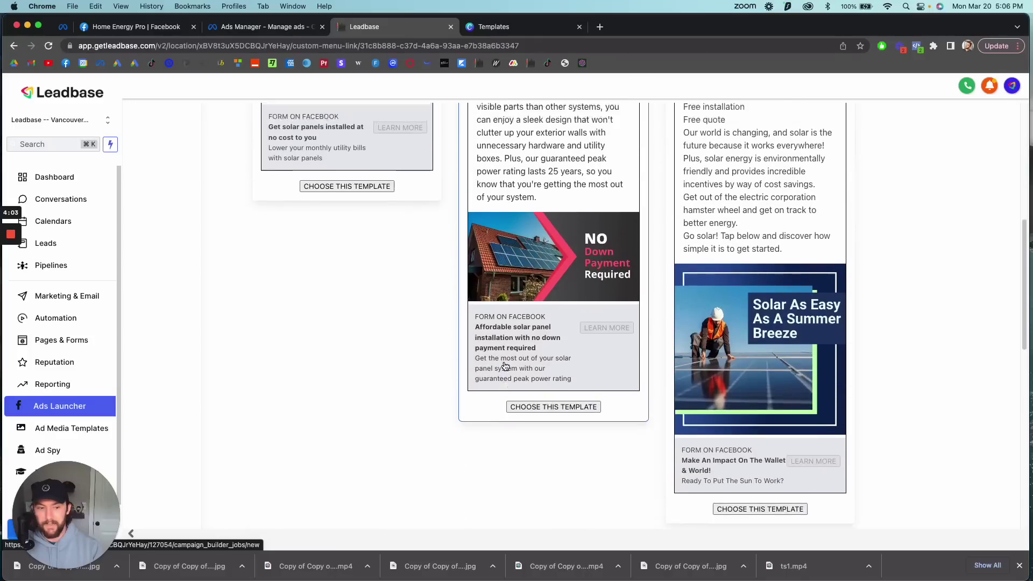
{"action": "scroll", "coordinate": [505, 367], "scroll_direction": "up", "scroll_amount": 4}
{"action": "scroll", "coordinate": [505, 367], "scroll_direction": "up", "scroll_amount": 3}
{"action": "scroll", "coordinate": [452, 382], "scroll_direction": "down", "scroll_amount": 8}
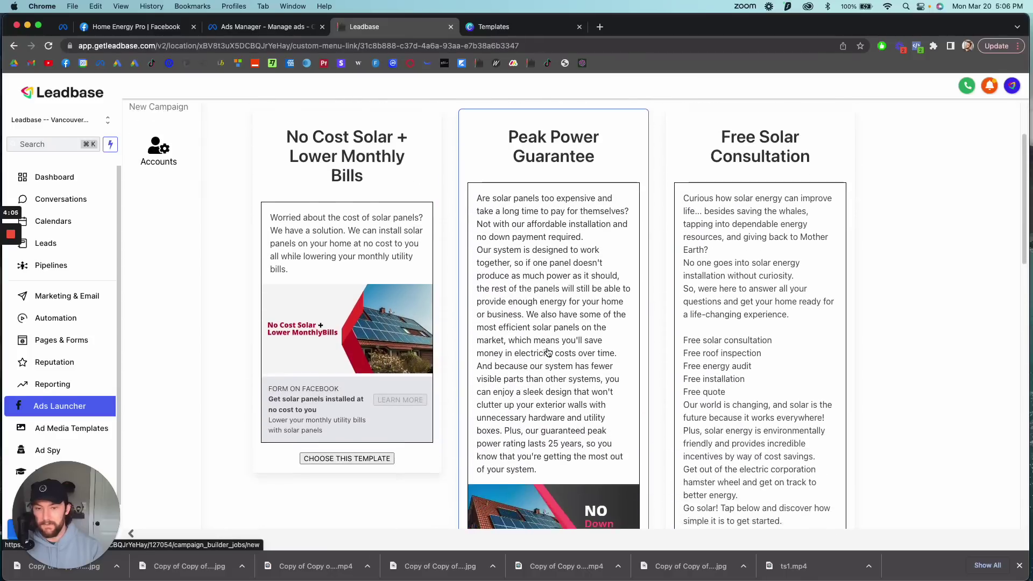
{"action": "scroll", "coordinate": [575, 339], "scroll_direction": "down", "scroll_amount": 8}
{"action": "scroll", "coordinate": [576, 345], "scroll_direction": "up", "scroll_amount": 4}
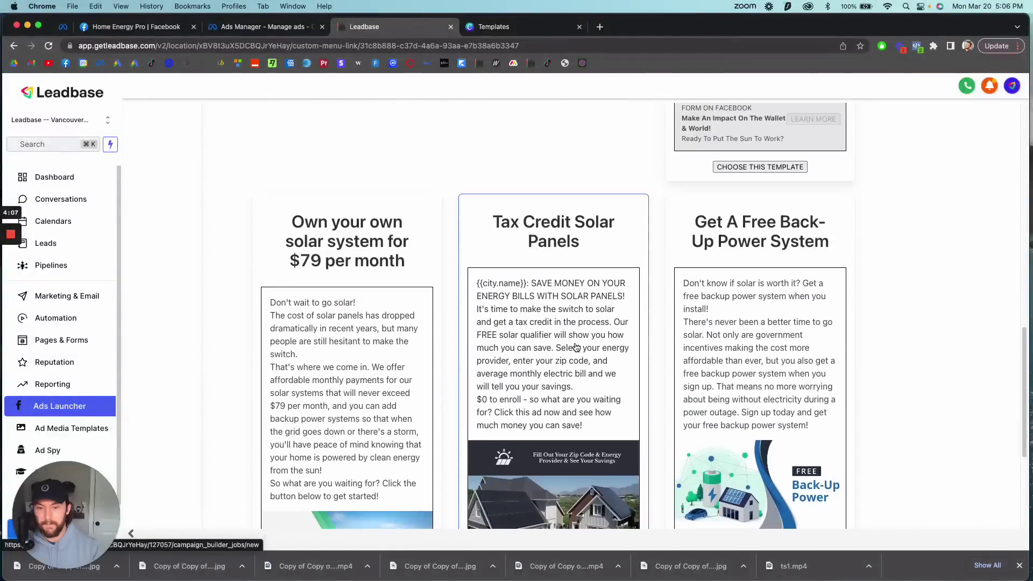
{"action": "scroll", "coordinate": [576, 347], "scroll_direction": "down", "scroll_amount": 2}
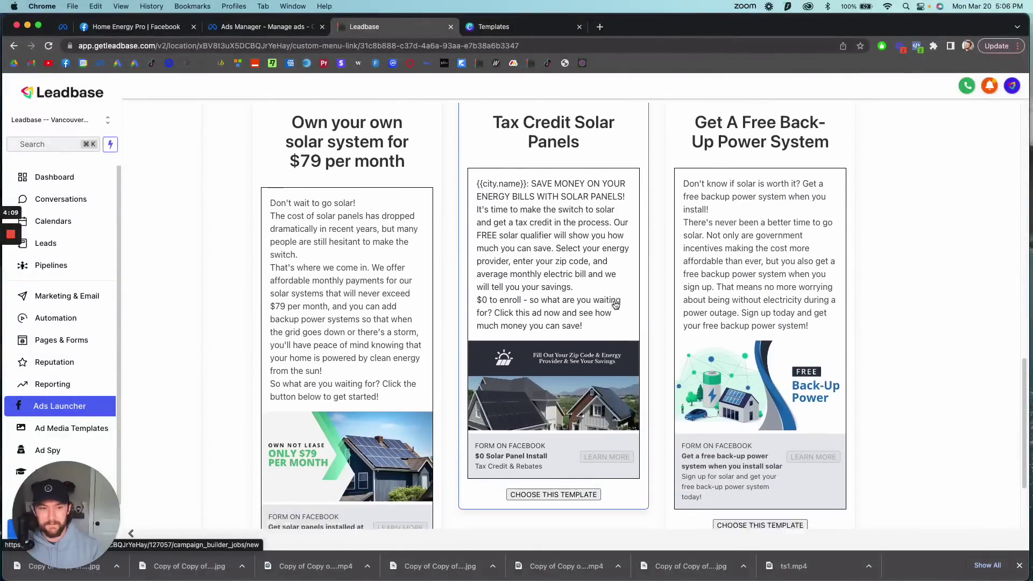
{"action": "scroll", "coordinate": [614, 302], "scroll_direction": "down", "scroll_amount": 3}
{"action": "scroll", "coordinate": [614, 302], "scroll_direction": "up", "scroll_amount": 7}
{"action": "scroll", "coordinate": [409, 320], "scroll_direction": "up", "scroll_amount": 10}
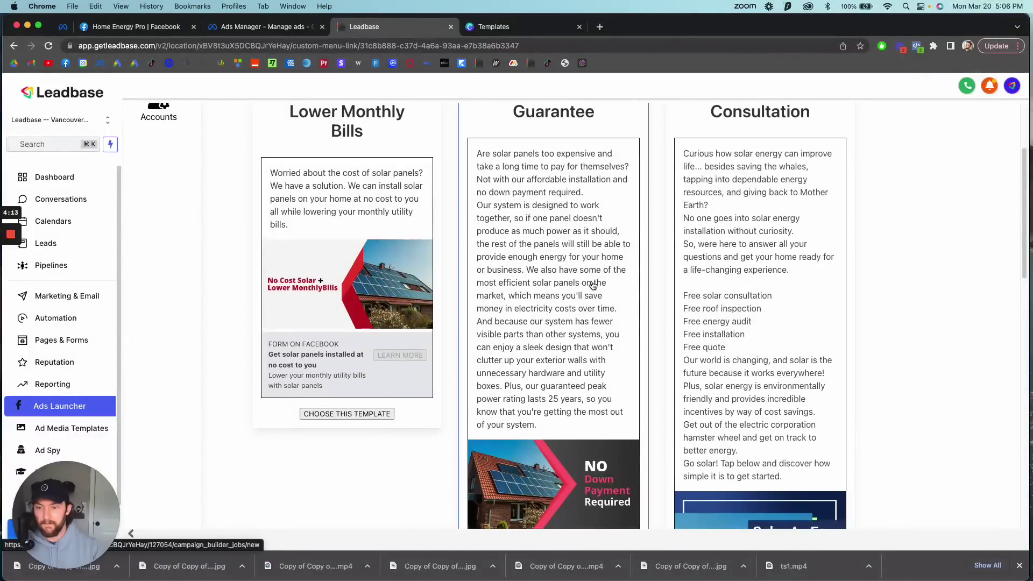
{"action": "scroll", "coordinate": [595, 288], "scroll_direction": "down", "scroll_amount": 4}
{"action": "scroll", "coordinate": [595, 288], "scroll_direction": "up", "scroll_amount": 5}
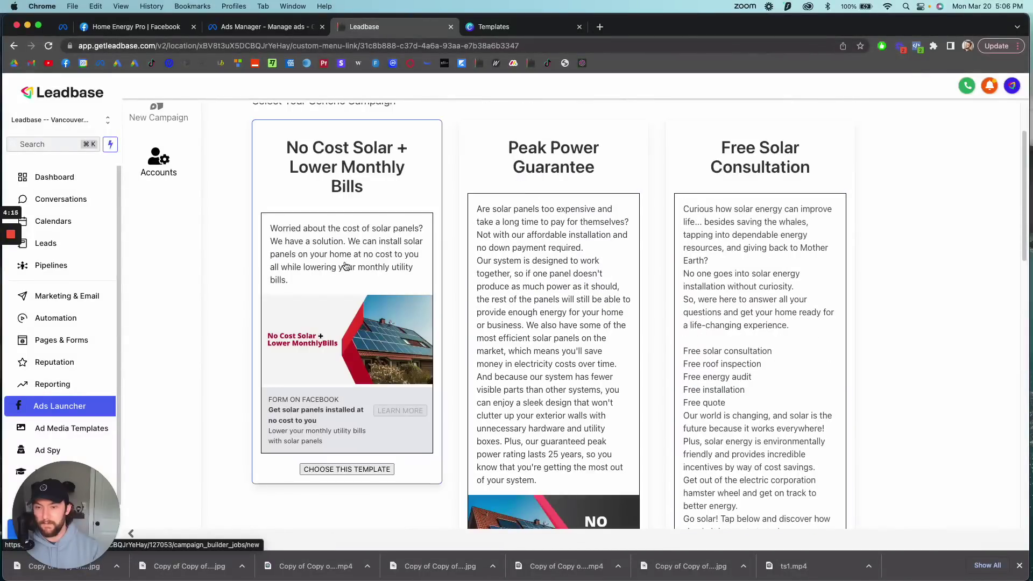
{"action": "scroll", "coordinate": [345, 265], "scroll_direction": "down", "scroll_amount": 10}
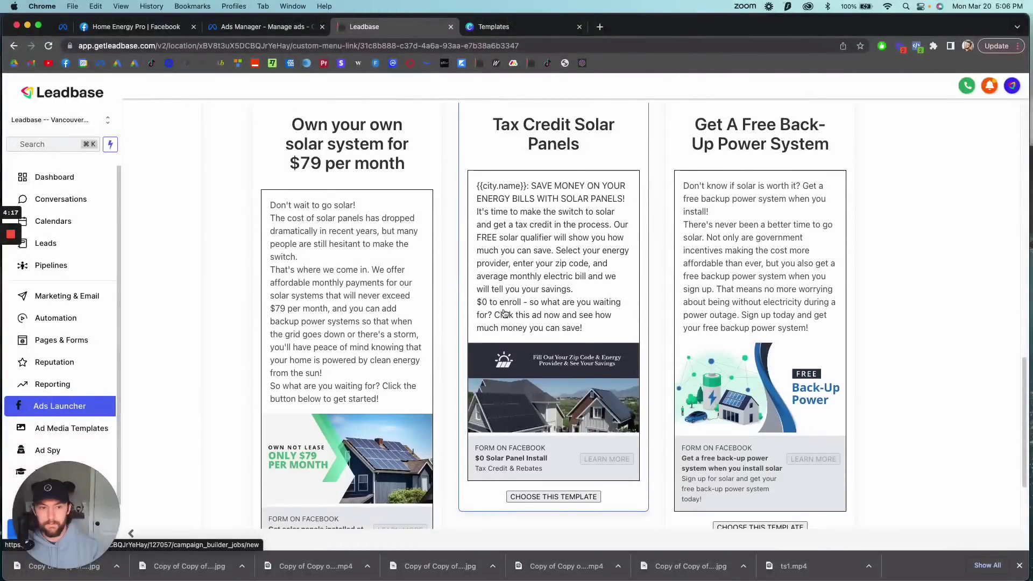
{"action": "scroll", "coordinate": [504, 314], "scroll_direction": "down", "scroll_amount": 1}
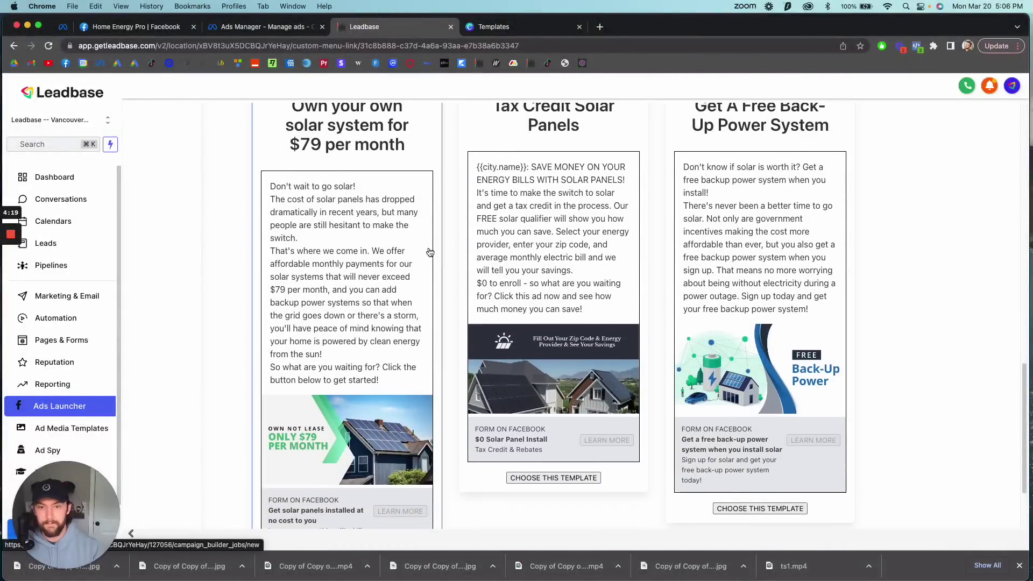
{"action": "left_click", "coordinate": [454, 293]}
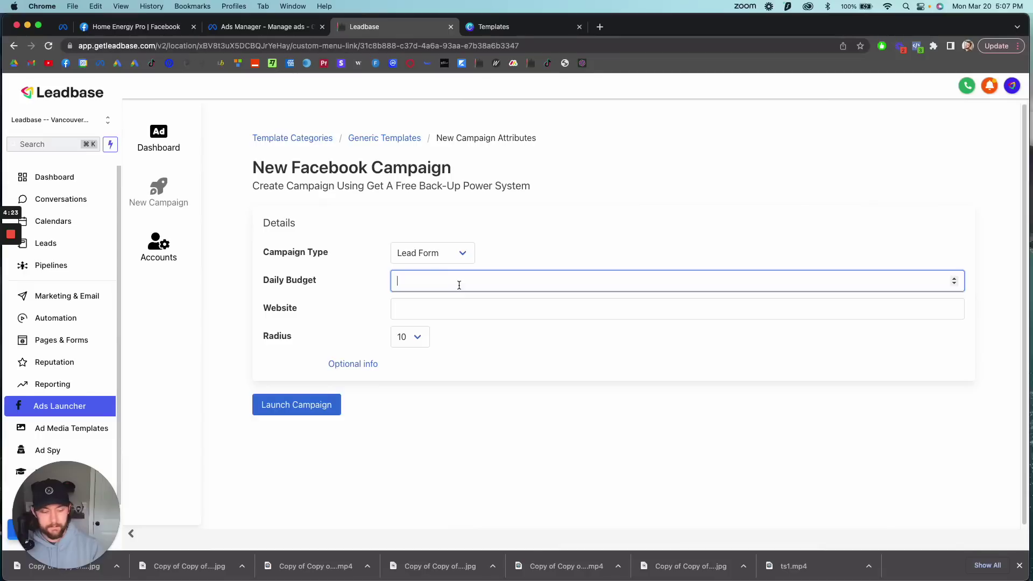
{"action": "left_click", "coordinate": [468, 314]}
{"action": "left_click", "coordinate": [477, 335]}
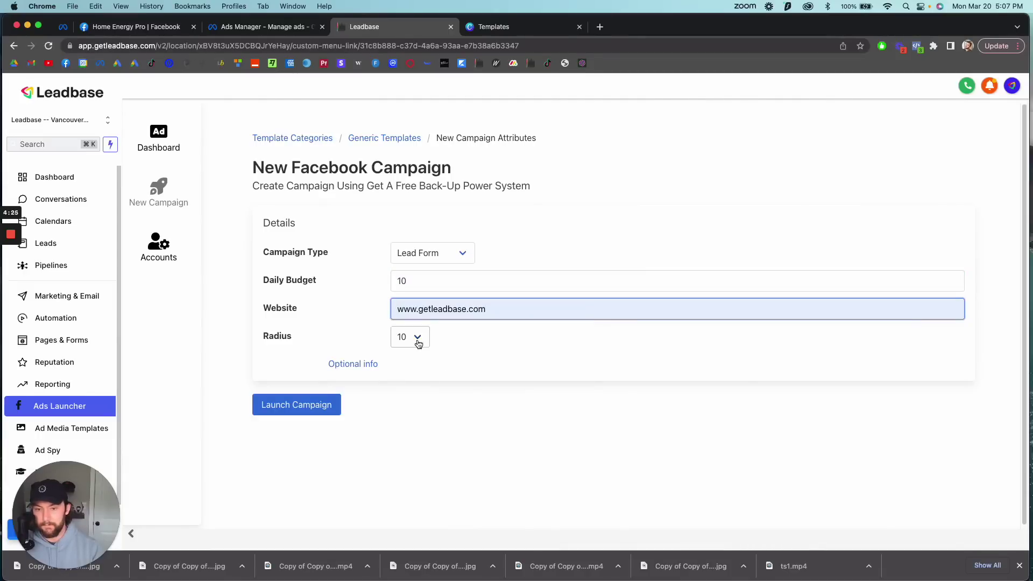
{"action": "left_click", "coordinate": [358, 370]}
{"action": "scroll", "coordinate": [450, 353], "scroll_direction": "down", "scroll_amount": 3}
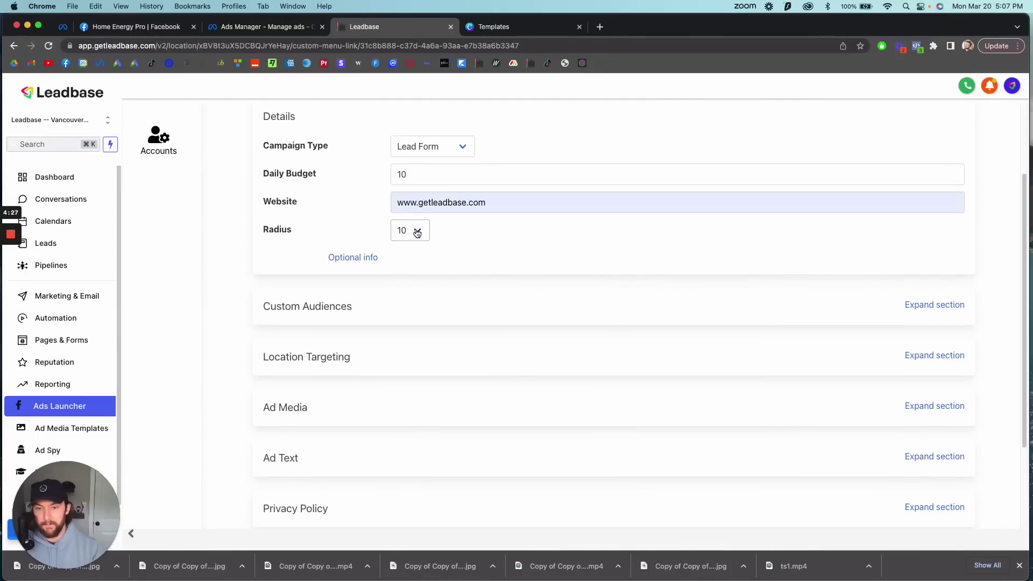
{"action": "scroll", "coordinate": [712, 341], "scroll_direction": "down", "scroll_amount": 3}
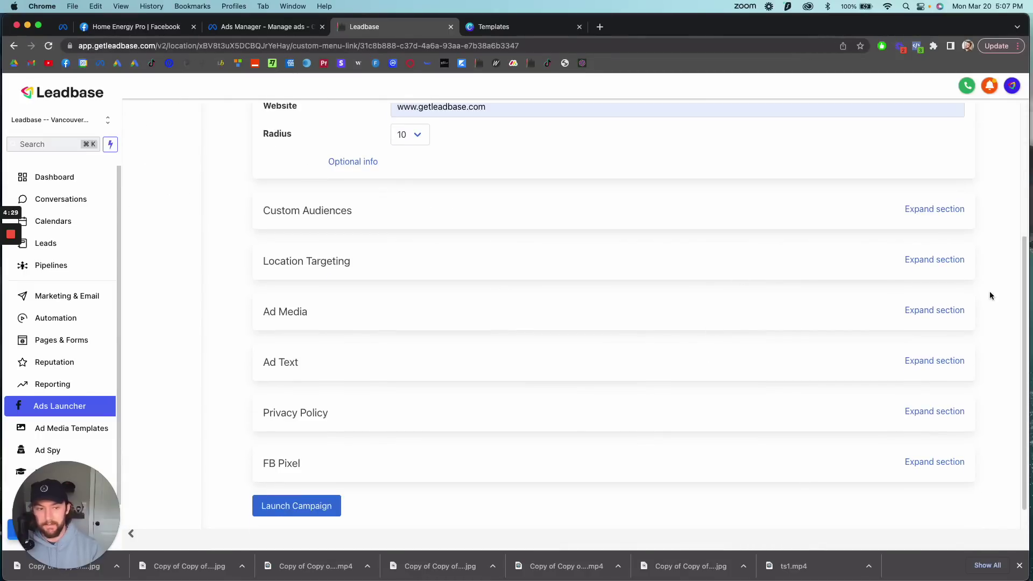
Set Location Targeting to Cities and add Vancouver - British Columbia.
{"action": "left_click", "coordinate": [932, 261]}
{"action": "left_click", "coordinate": [419, 327]}
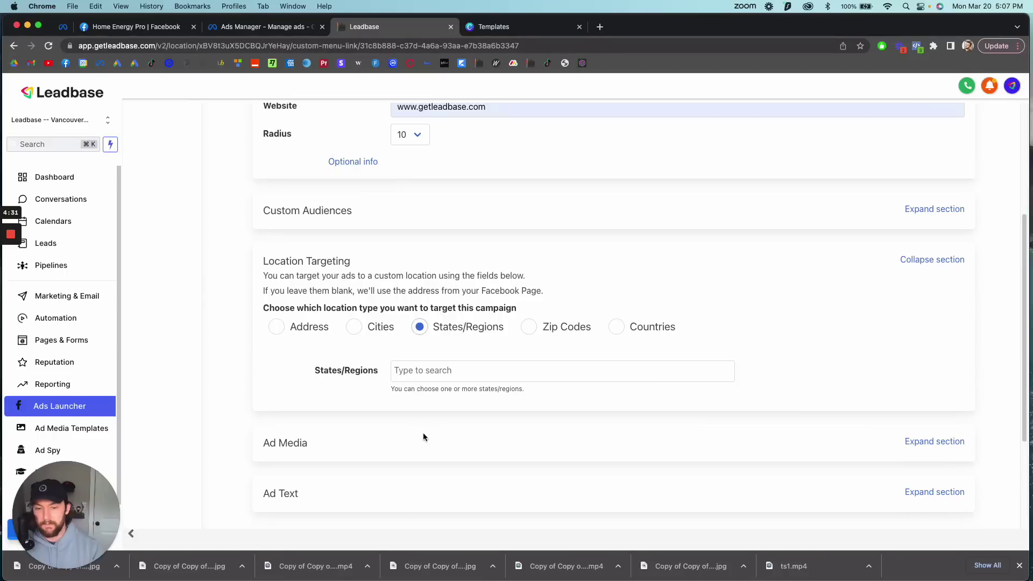
{"action": "left_click", "coordinate": [616, 327]}
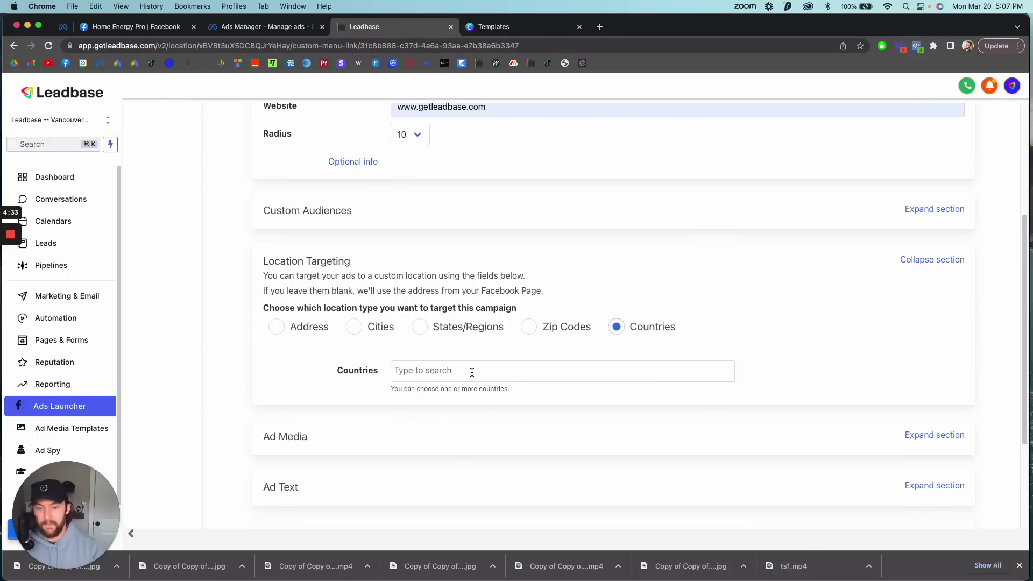
{"action": "left_click", "coordinate": [472, 371]}
{"action": "type", "text": "united"}
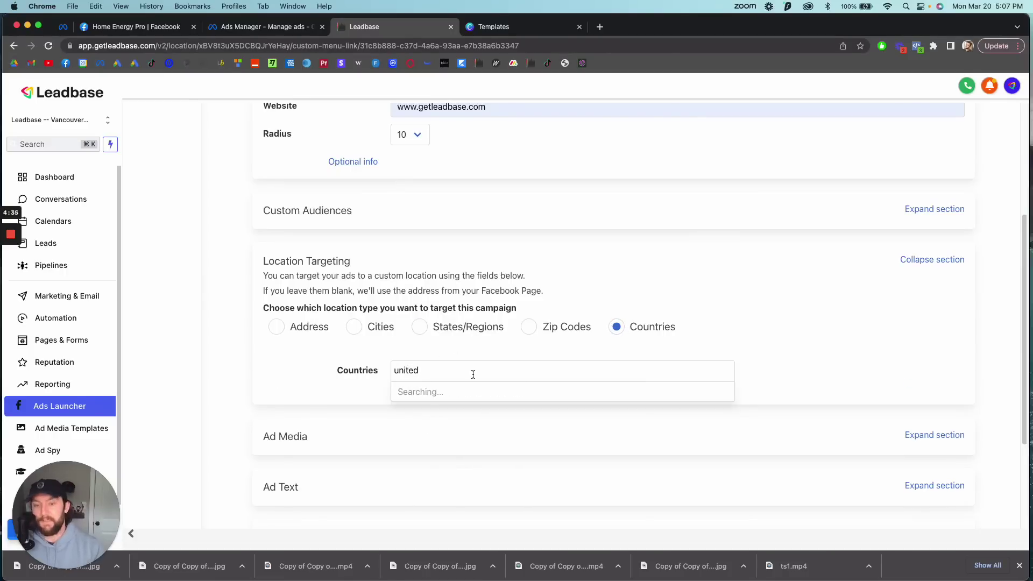
{"action": "left_click", "coordinate": [541, 336]}
{"action": "left_click", "coordinate": [364, 332]}
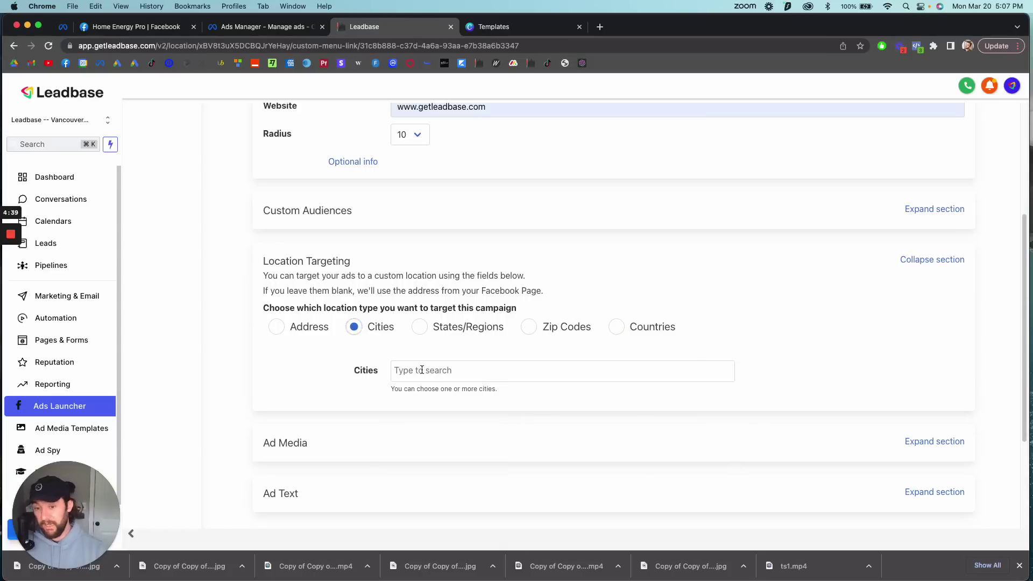
{"action": "left_click", "coordinate": [422, 369]}
{"action": "type", "text": "Vancouver"}
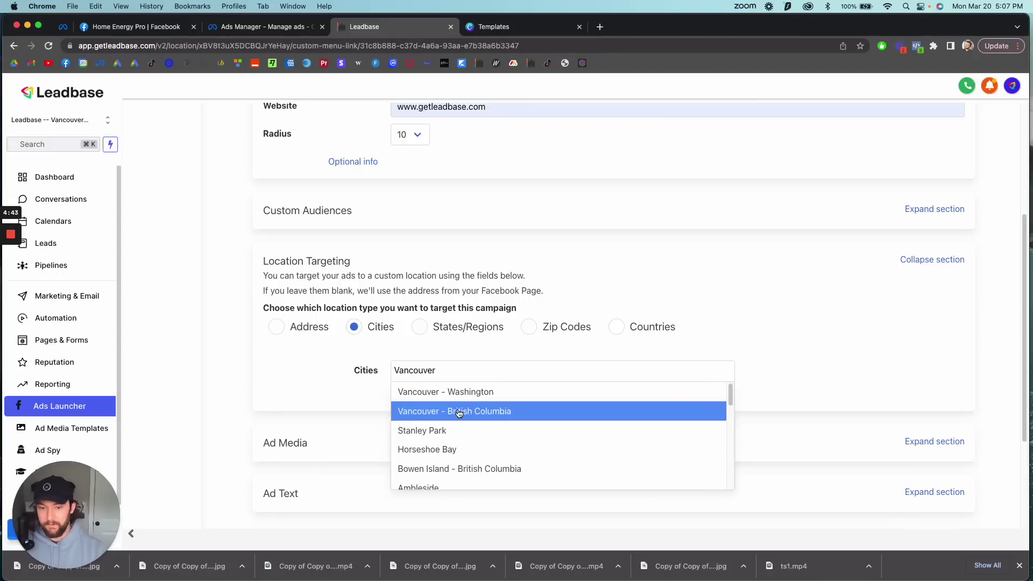
{"action": "left_click", "coordinate": [454, 411]}
{"action": "scroll", "coordinate": [332, 388], "scroll_direction": "down", "scroll_amount": 3}
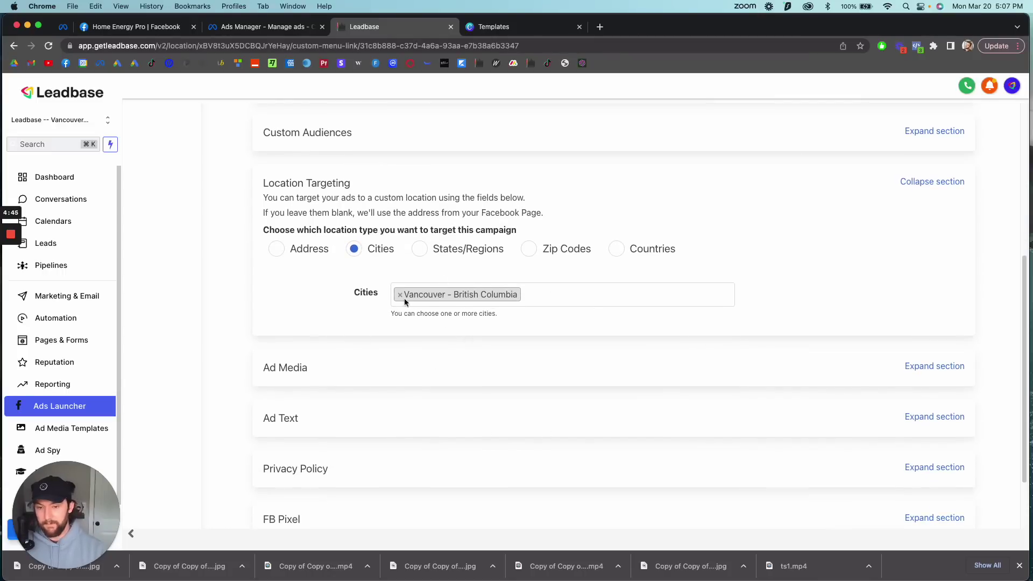
{"action": "scroll", "coordinate": [928, 385], "scroll_direction": "down", "scroll_amount": 3}
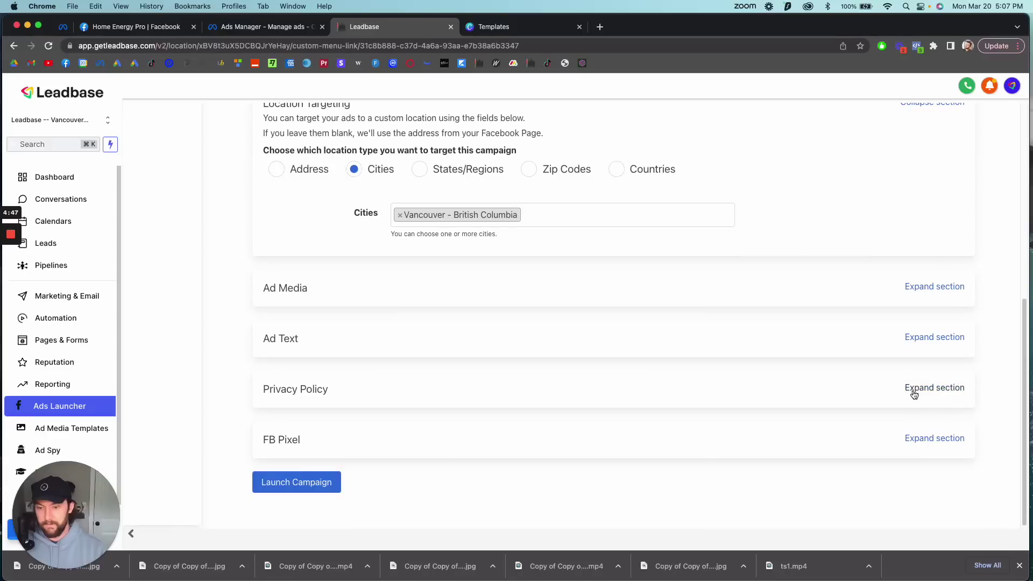
Expand Ad Media, switch it to Template Media and browse the template images.
{"action": "left_click", "coordinate": [937, 289]}
{"action": "left_click", "coordinate": [274, 339]}
{"action": "scroll", "coordinate": [736, 380], "scroll_direction": "down", "scroll_amount": 8}
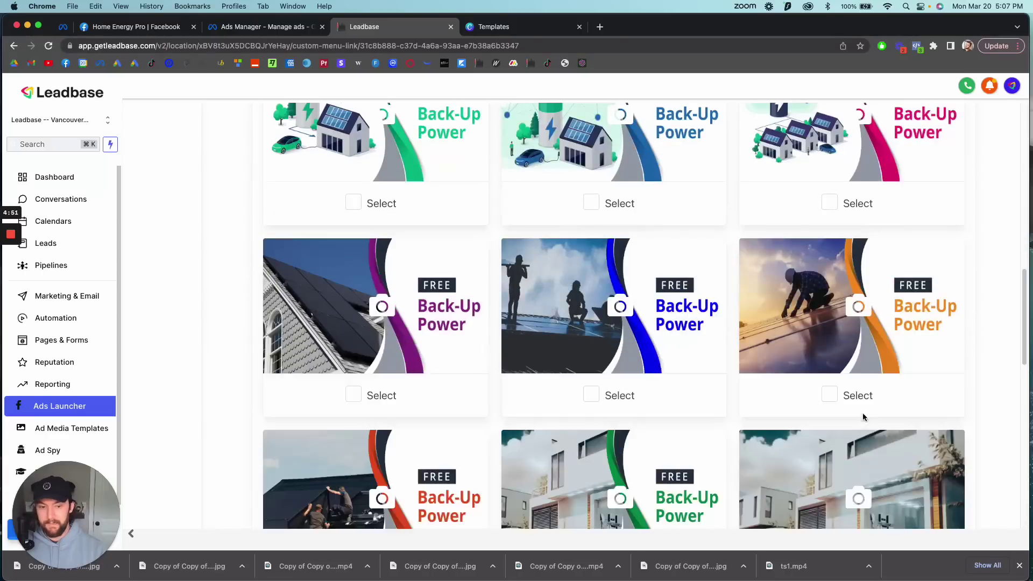
{"action": "scroll", "coordinate": [744, 418], "scroll_direction": "down", "scroll_amount": 8}
{"action": "scroll", "coordinate": [740, 419], "scroll_direction": "down", "scroll_amount": 6}
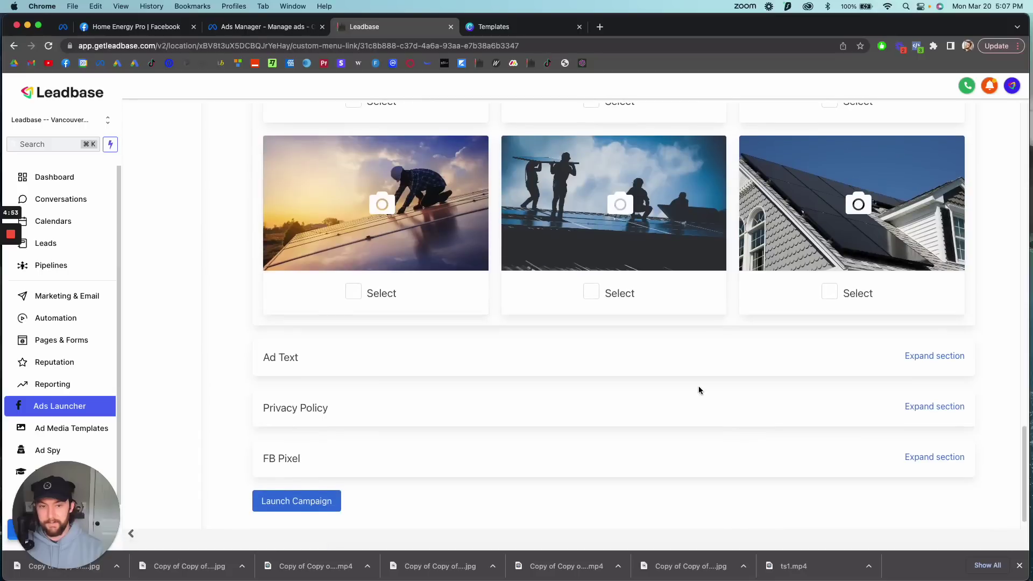
{"action": "scroll", "coordinate": [698, 388], "scroll_direction": "up", "scroll_amount": 2}
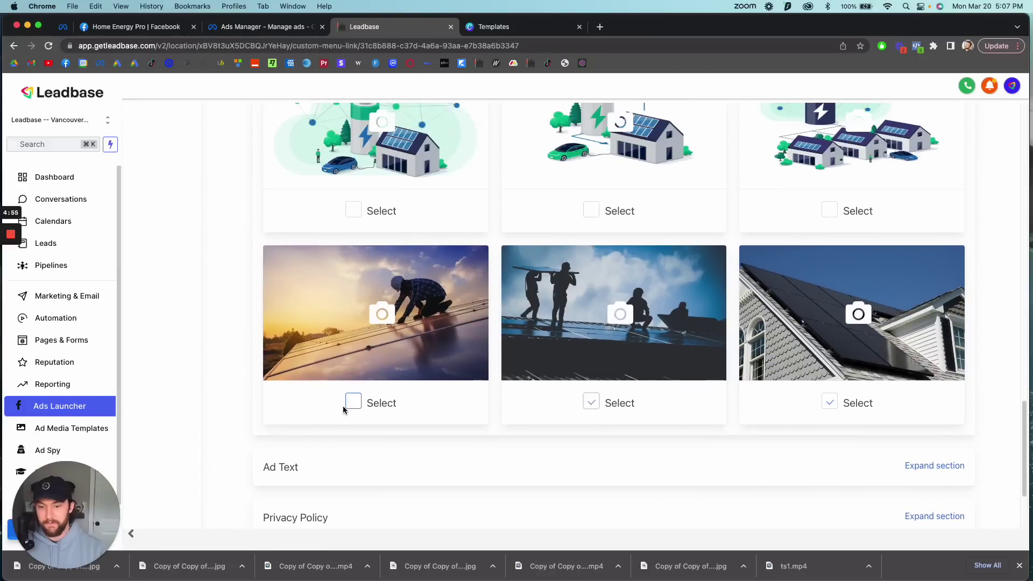
{"action": "scroll", "coordinate": [612, 417], "scroll_direction": "up", "scroll_amount": 6}
{"action": "scroll", "coordinate": [592, 415], "scroll_direction": "down", "scroll_amount": 4}
Select the battery-and-car illustration and the white house template images.
{"action": "left_click", "coordinate": [592, 414]}
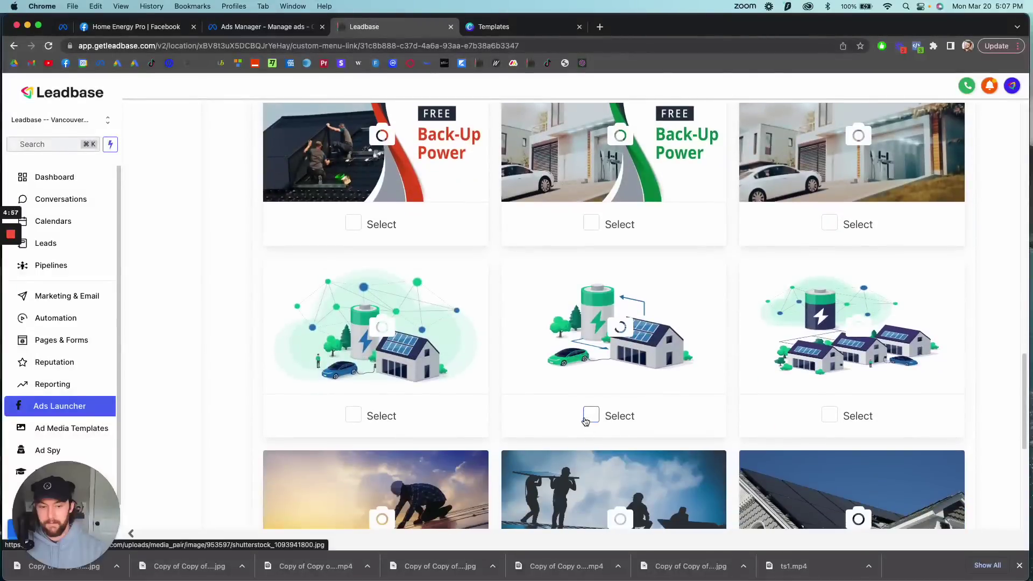
{"action": "scroll", "coordinate": [688, 414], "scroll_direction": "up", "scroll_amount": 2}
{"action": "left_click", "coordinate": [829, 328]}
{"action": "scroll", "coordinate": [824, 393], "scroll_direction": "up", "scroll_amount": 4}
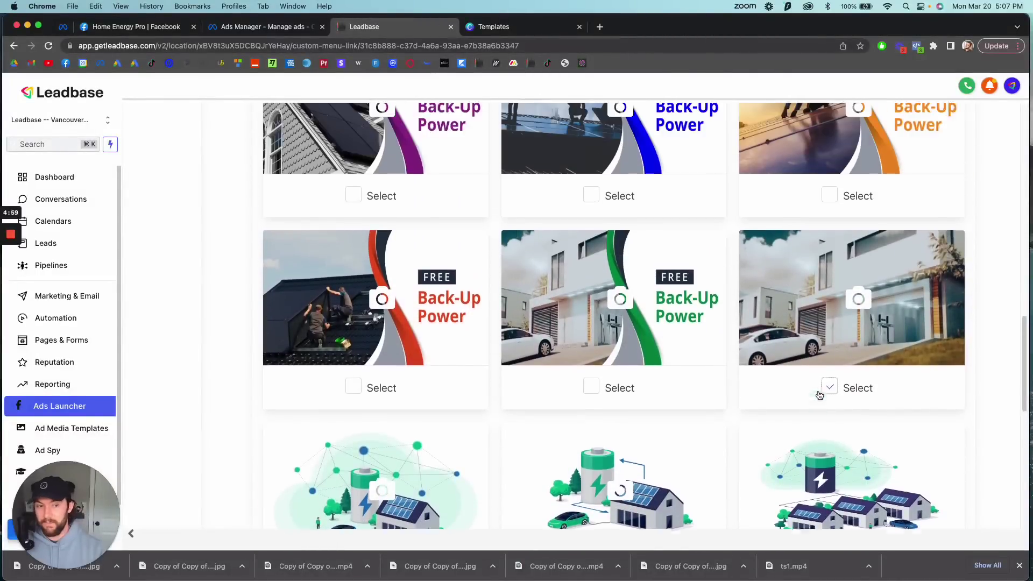
{"action": "scroll", "coordinate": [826, 354], "scroll_direction": "up", "scroll_amount": 5}
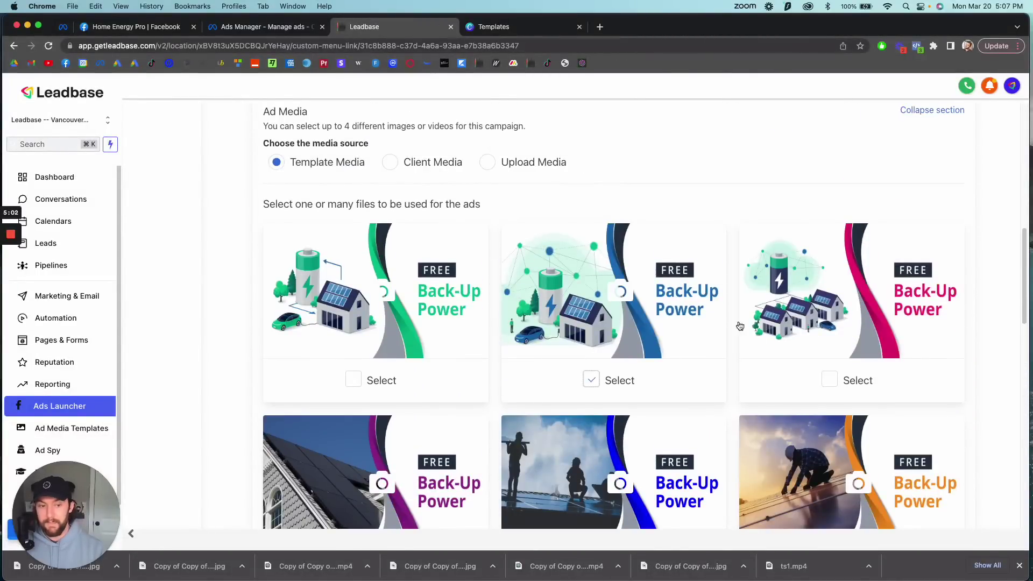
{"action": "scroll", "coordinate": [740, 326], "scroll_direction": "down", "scroll_amount": 20}
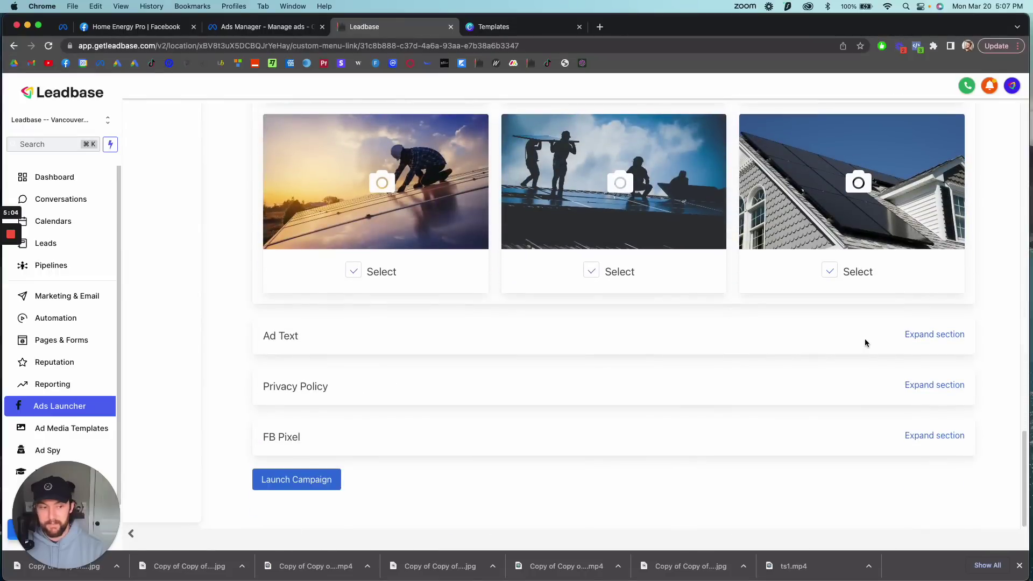
Expand Ad Text and review the ad's primary text copy.
{"action": "left_click", "coordinate": [917, 333]}
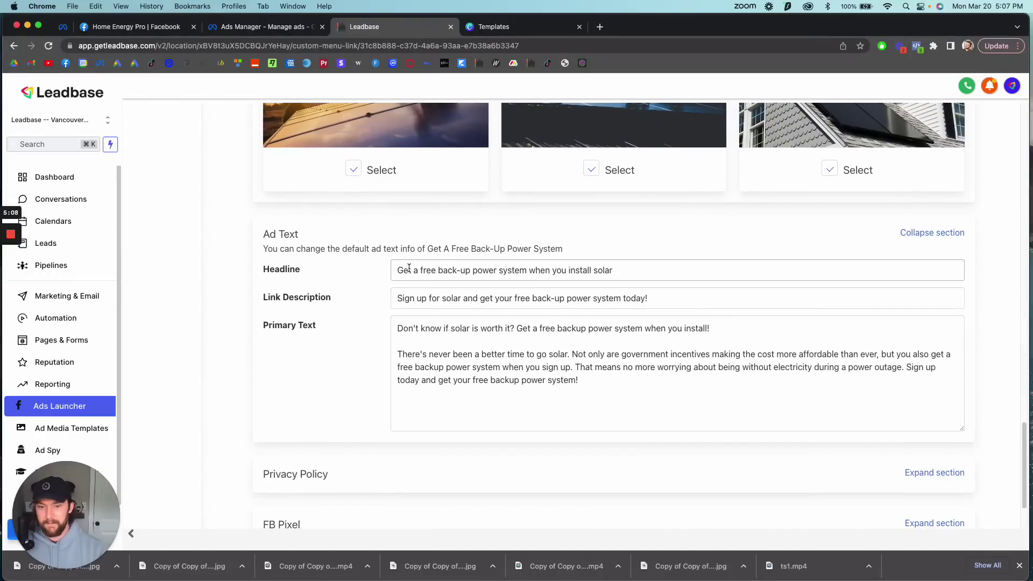
{"action": "scroll", "coordinate": [673, 431], "scroll_direction": "down", "scroll_amount": 3}
{"action": "left_click_drag", "start_coordinate": [617, 298], "coordinate": [346, 219]}
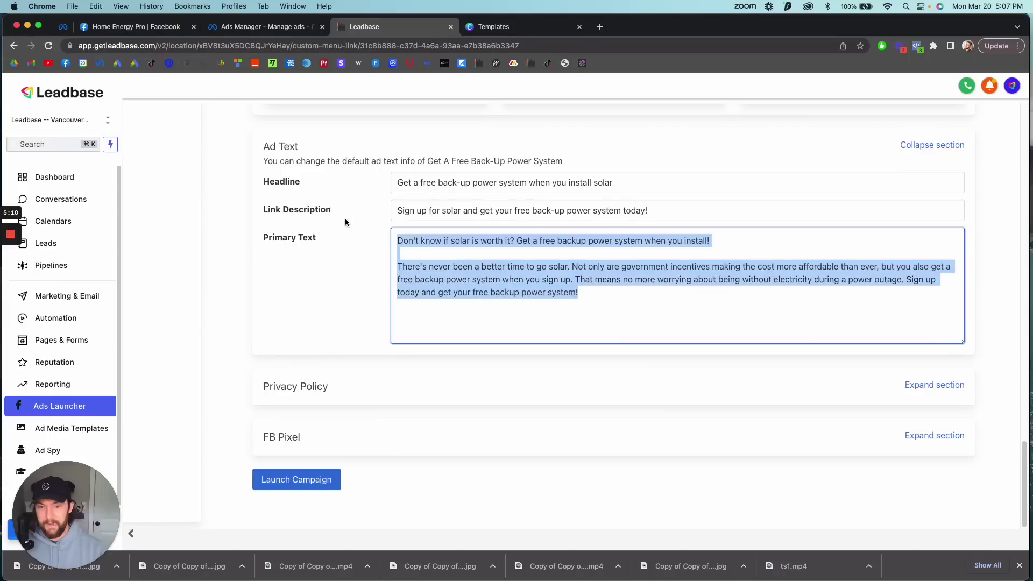
{"action": "left_click", "coordinate": [610, 291]}
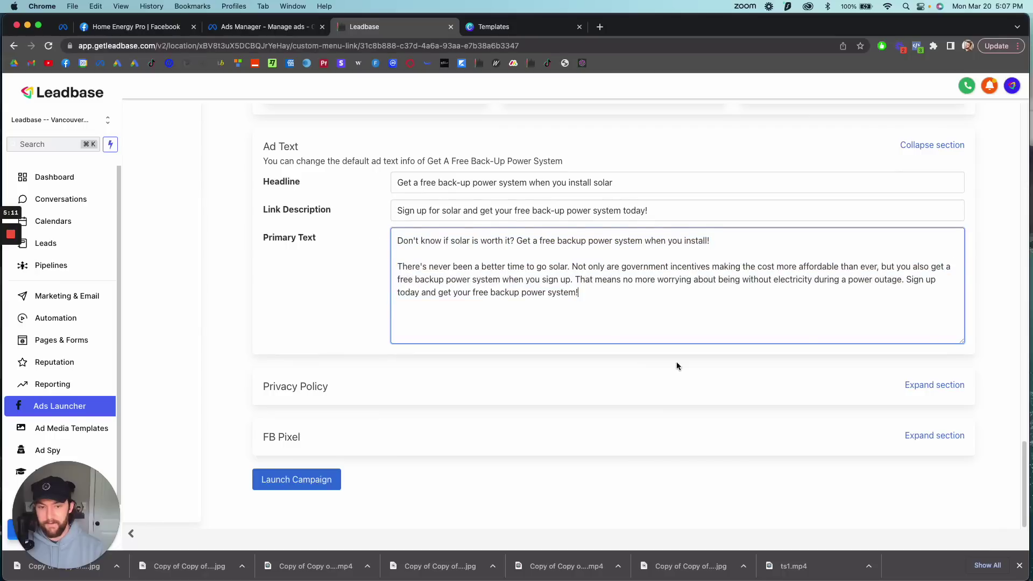
{"action": "left_click", "coordinate": [935, 385]}
{"action": "left_click", "coordinate": [415, 384]}
{"action": "left_click", "coordinate": [498, 412]}
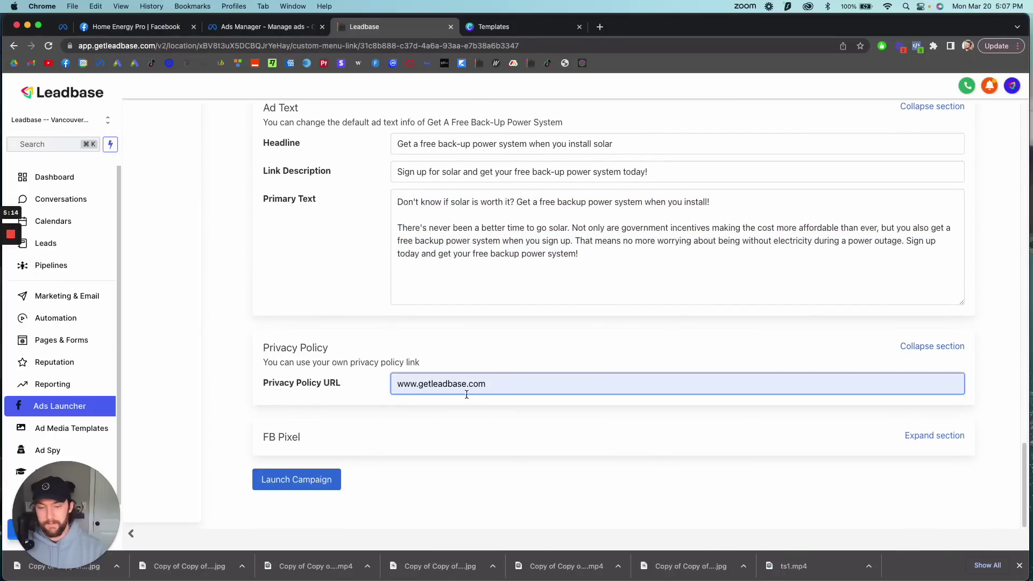
{"action": "type", "text": "/"}
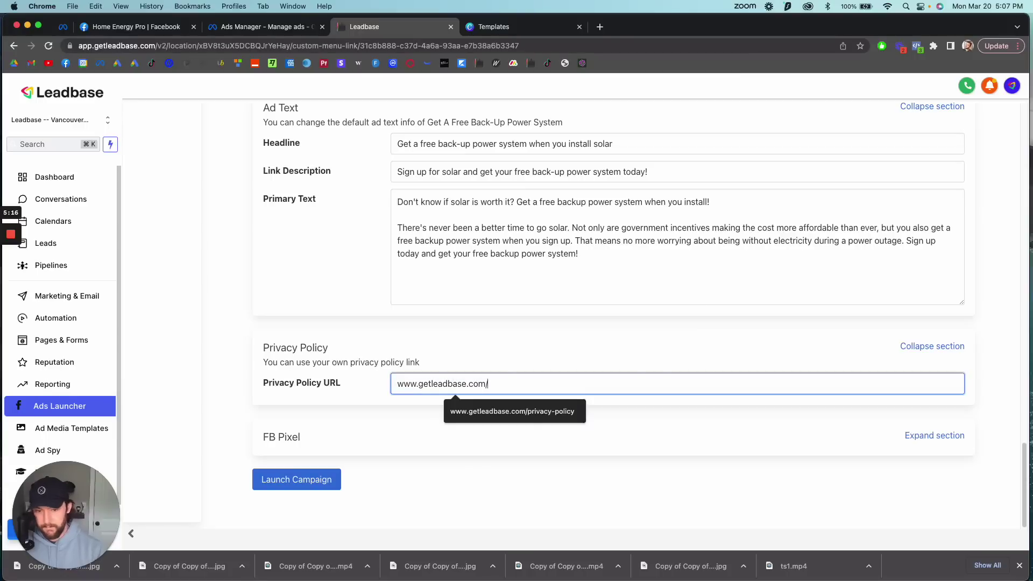
{"action": "key", "text": "Down"}
{"action": "key", "text": "Return"}
{"action": "left_click", "coordinate": [687, 483]}
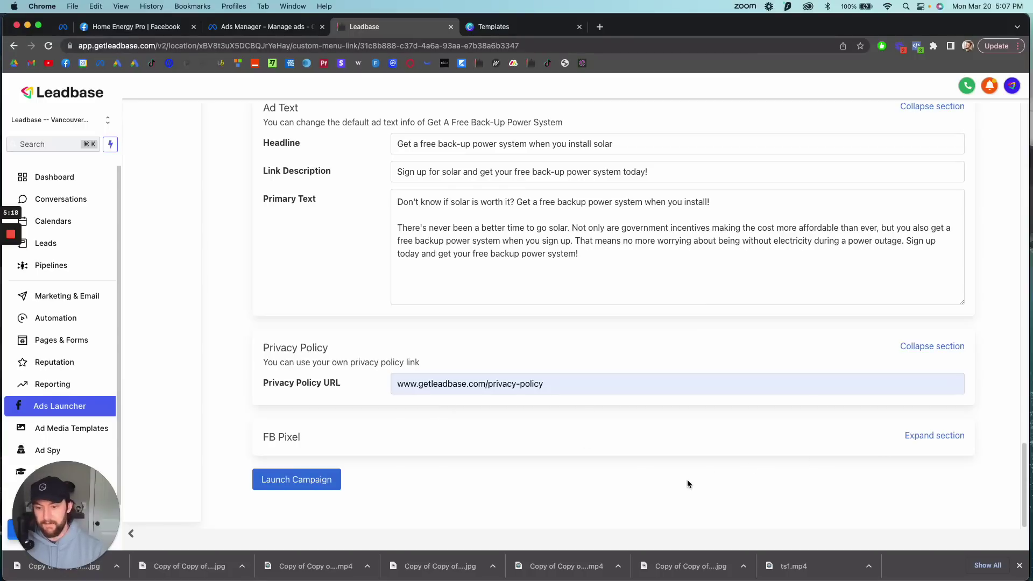
{"action": "left_click", "coordinate": [274, 482]}
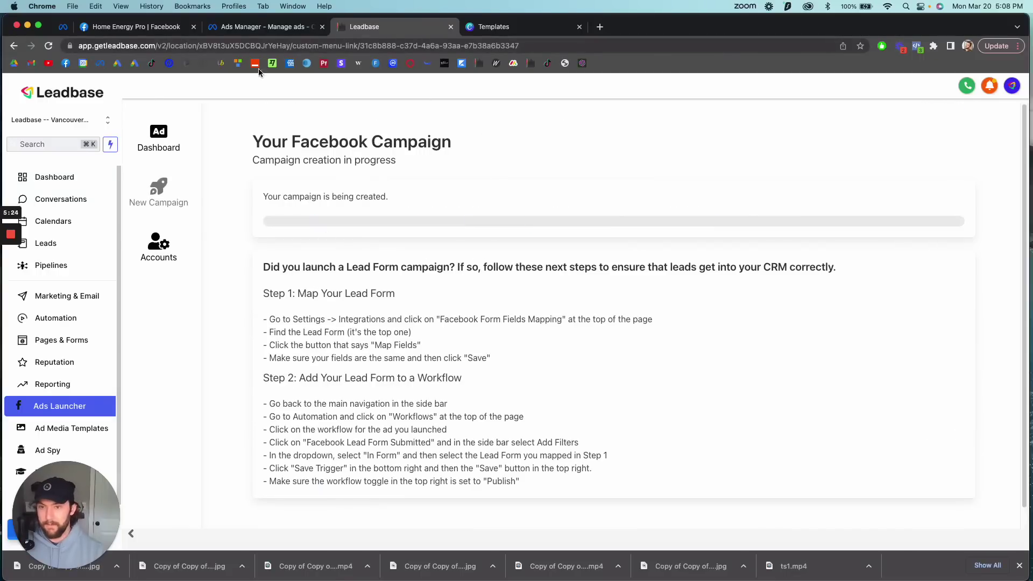
In Ads Manager, show the New Leads Campaign's two ads: 26 leads, $22.69 spent.
{"action": "left_click", "coordinate": [281, 30]}
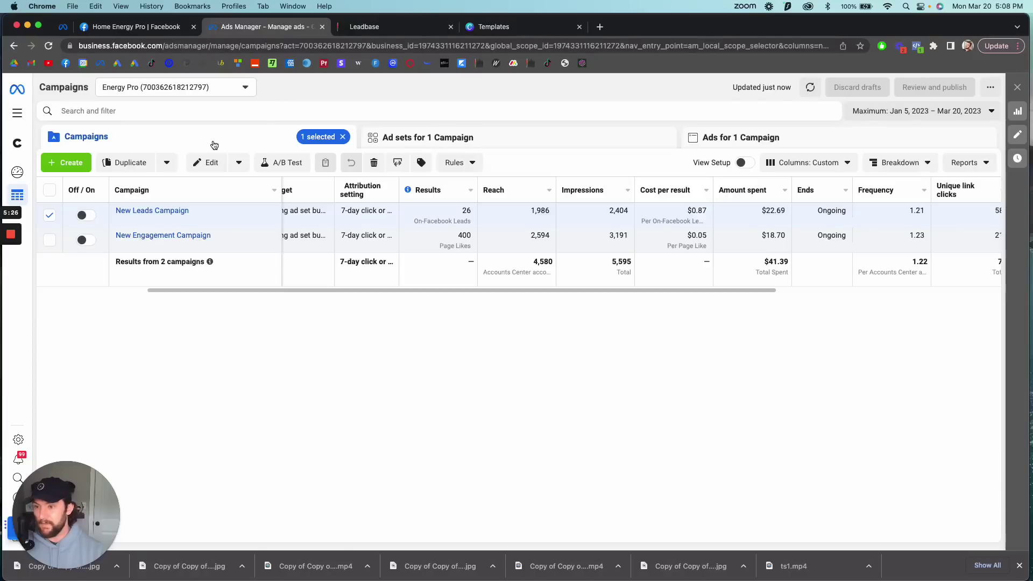
{"action": "left_click_drag", "start_coordinate": [548, 290], "coordinate": [771, 291]}
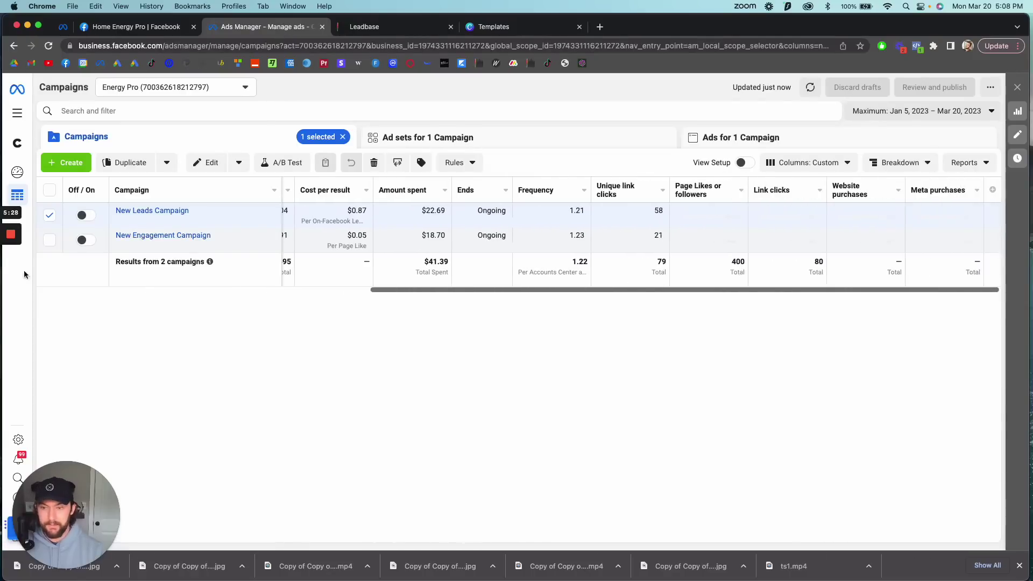
{"action": "left_click", "coordinate": [718, 137]}
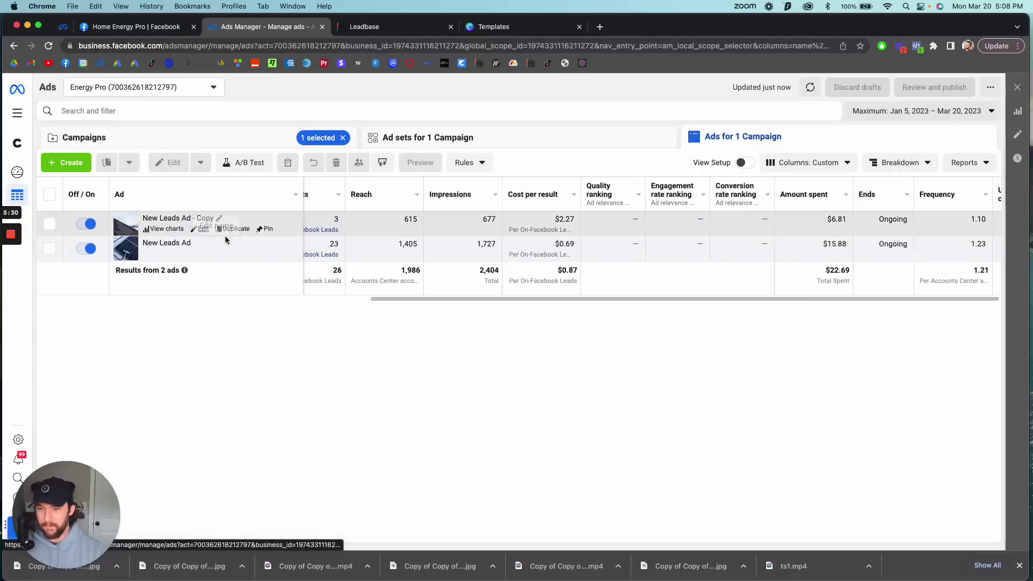
{"action": "scroll", "coordinate": [387, 291], "scroll_direction": "left", "scroll_amount": 4}
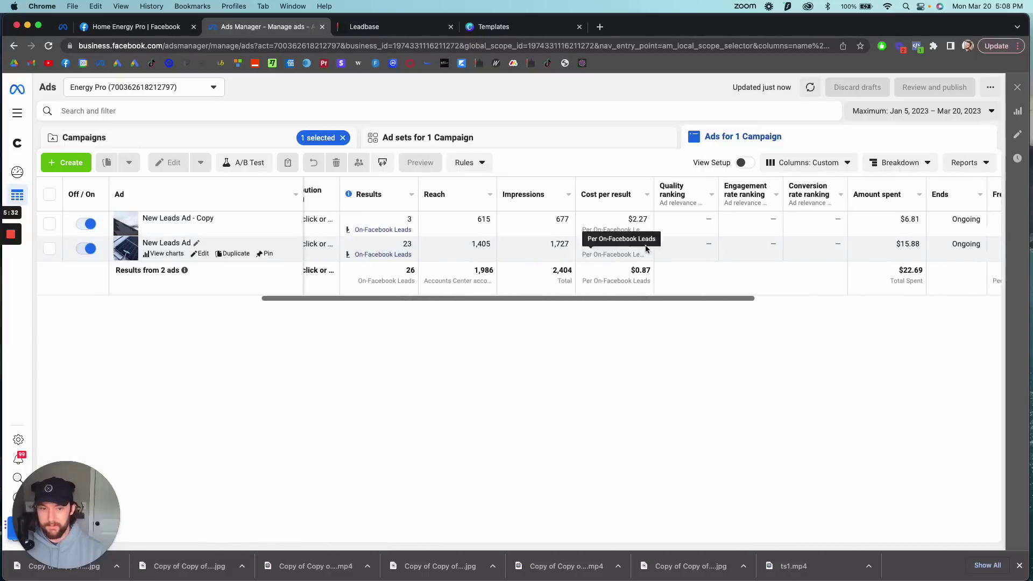
Open New Leads Ad and review its primary text, including the $5000 grant mention.
{"action": "left_click", "coordinate": [201, 255]}
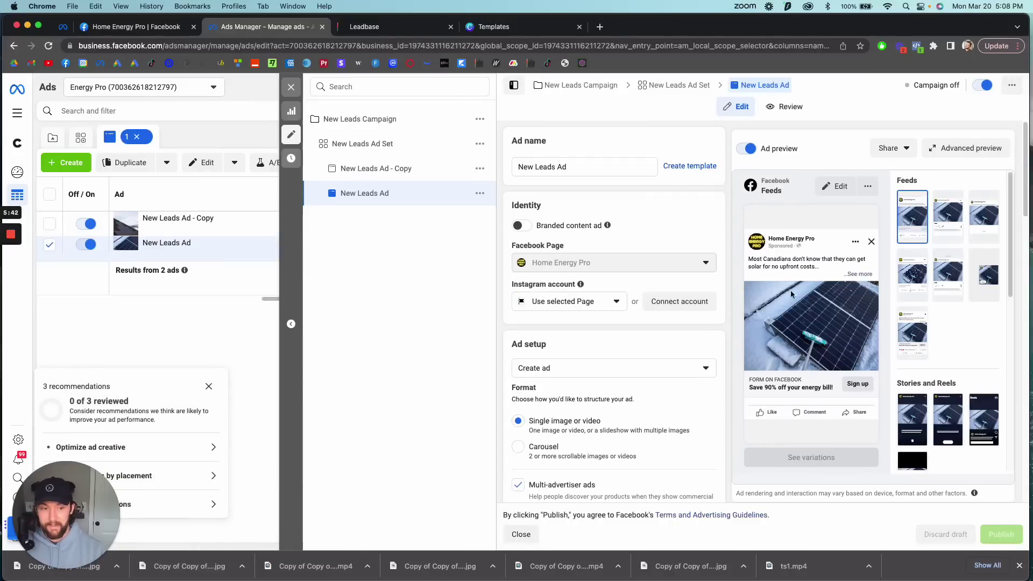
{"action": "scroll", "coordinate": [615, 327], "scroll_direction": "down", "scroll_amount": 15}
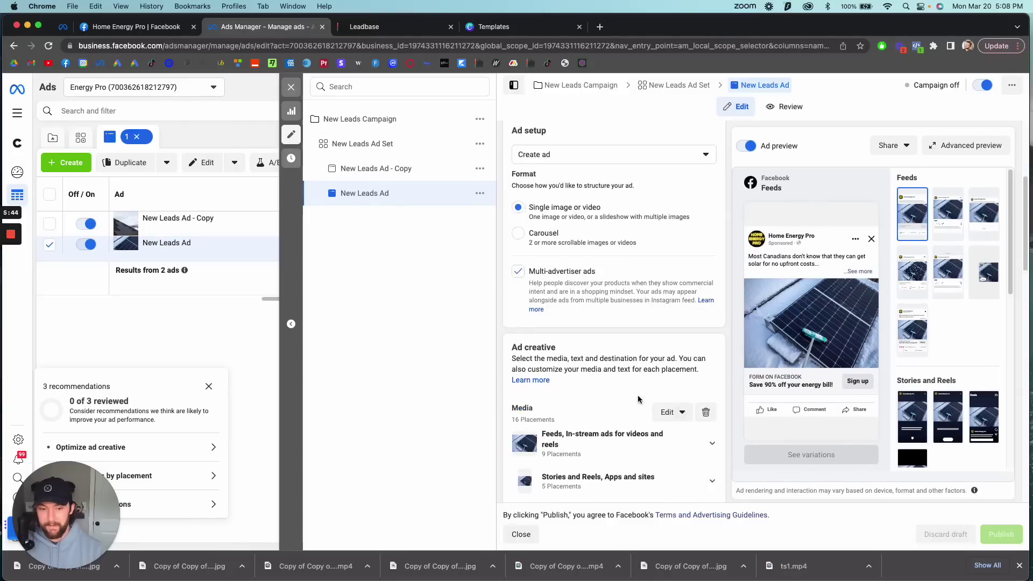
{"action": "scroll", "coordinate": [616, 327], "scroll_direction": "up", "scroll_amount": 10}
{"action": "scroll", "coordinate": [615, 327], "scroll_direction": "down", "scroll_amount": 5}
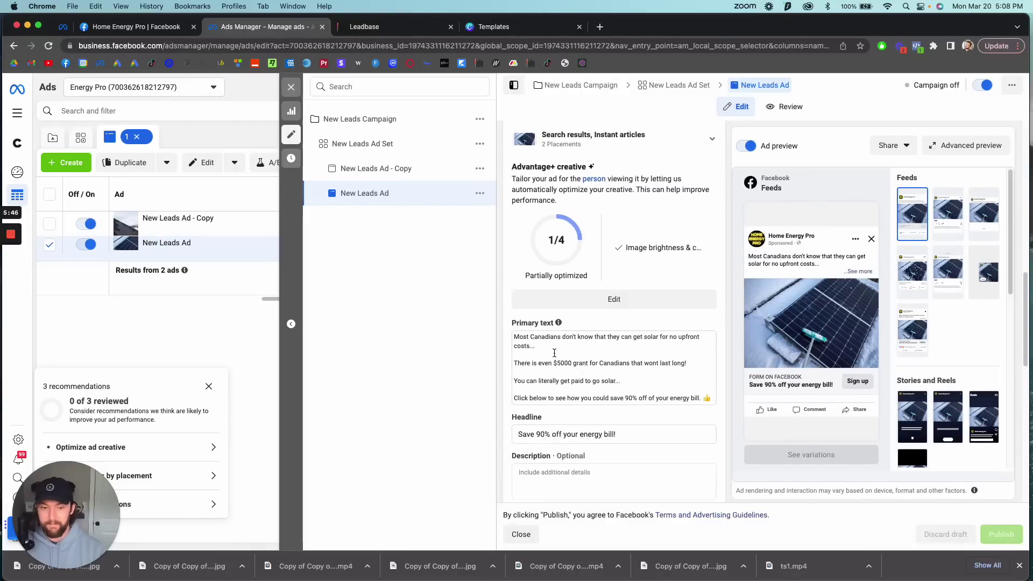
{"action": "left_click", "coordinate": [614, 372]}
{"action": "left_click_drag", "start_coordinate": [554, 363], "coordinate": [618, 363]}
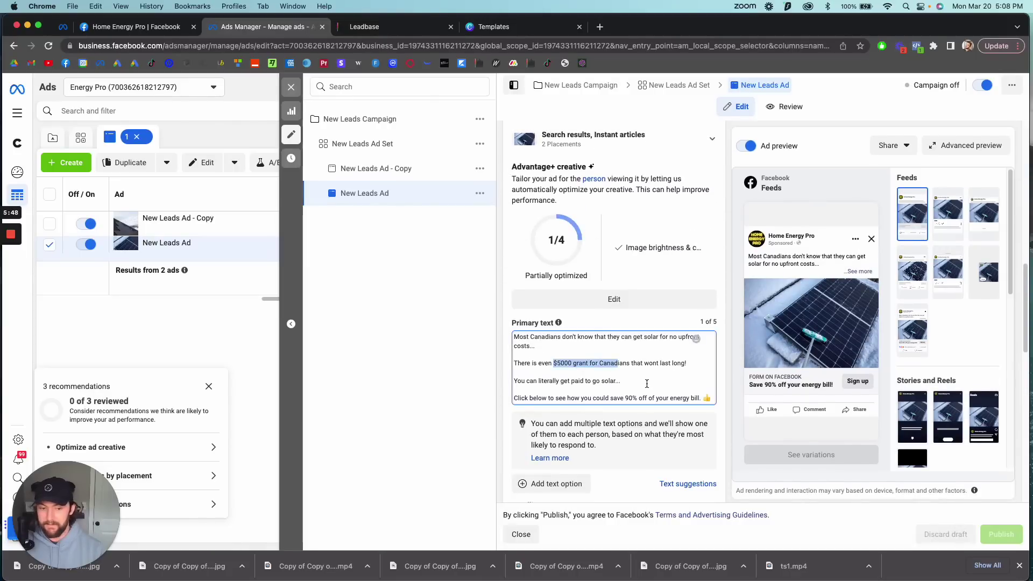
{"action": "scroll", "coordinate": [647, 384], "scroll_direction": "down", "scroll_amount": 1}
{"action": "left_click", "coordinate": [646, 380]}
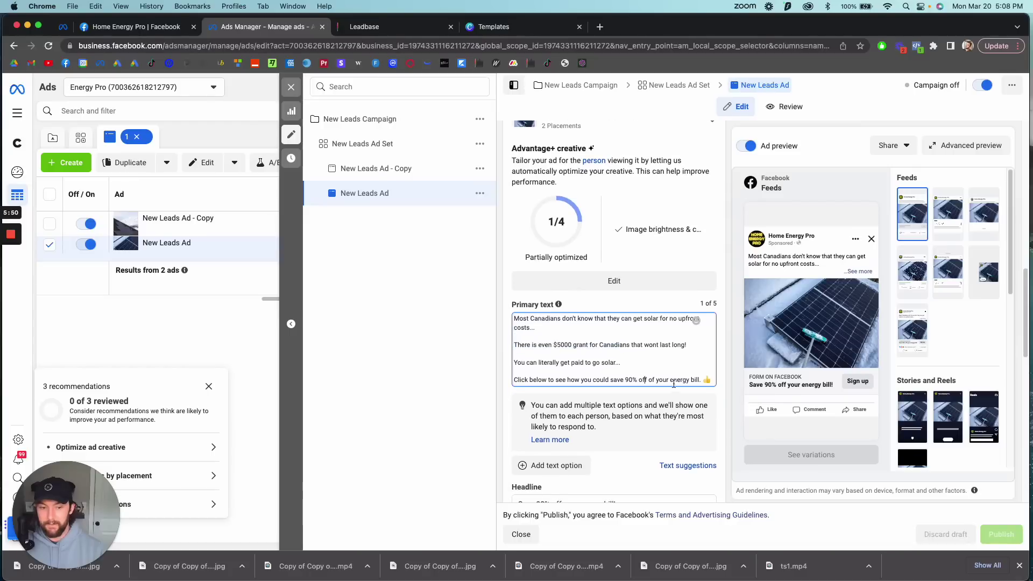
{"action": "left_click_drag", "start_coordinate": [674, 385], "coordinate": [514, 380]}
{"action": "scroll", "coordinate": [625, 323], "scroll_direction": "down", "scroll_amount": 4}
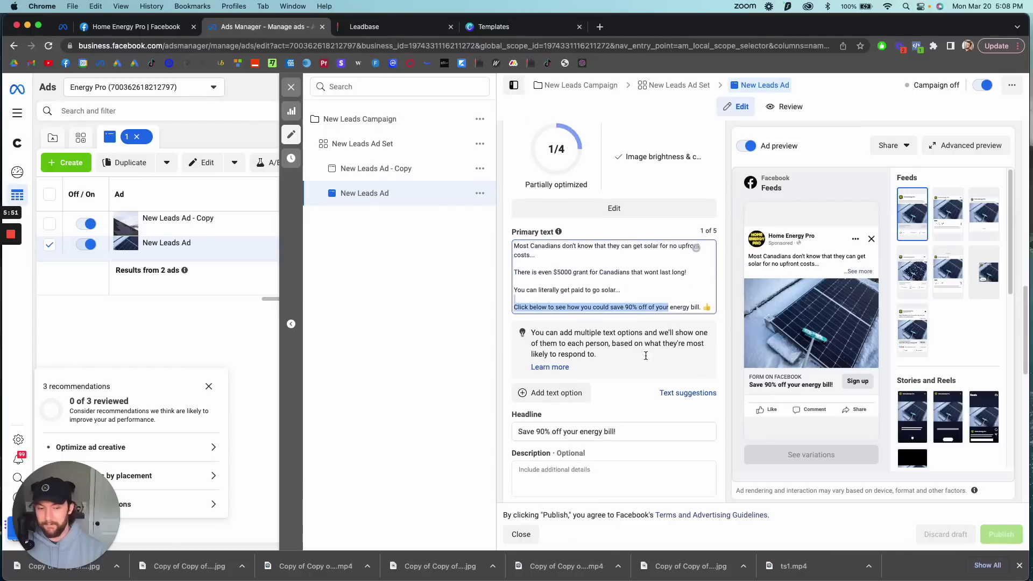
{"action": "left_click", "coordinate": [624, 305]}
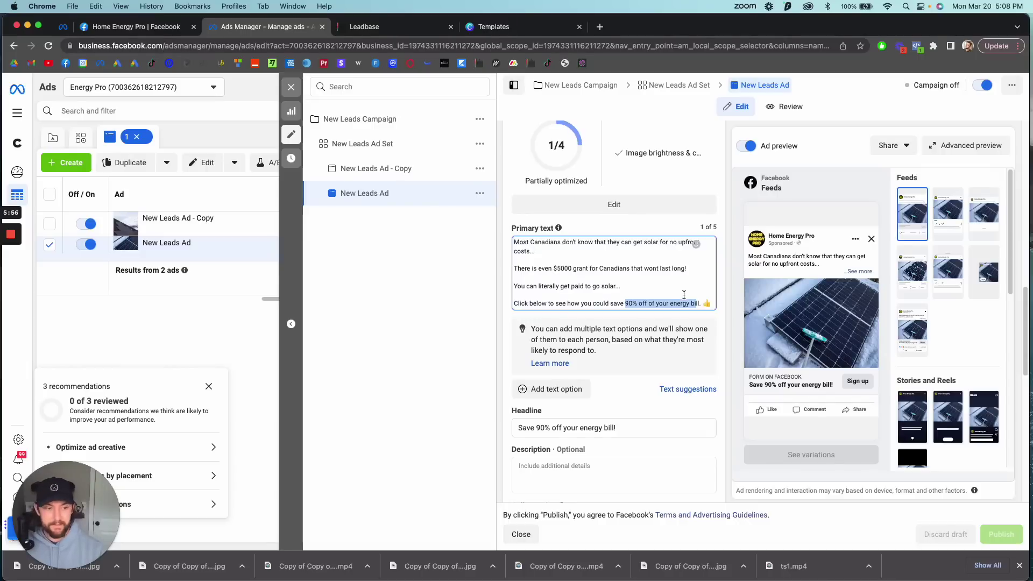
Scroll through the ad's Headline and Instant form sections.
{"action": "scroll", "coordinate": [672, 307], "scroll_direction": "down", "scroll_amount": 12}
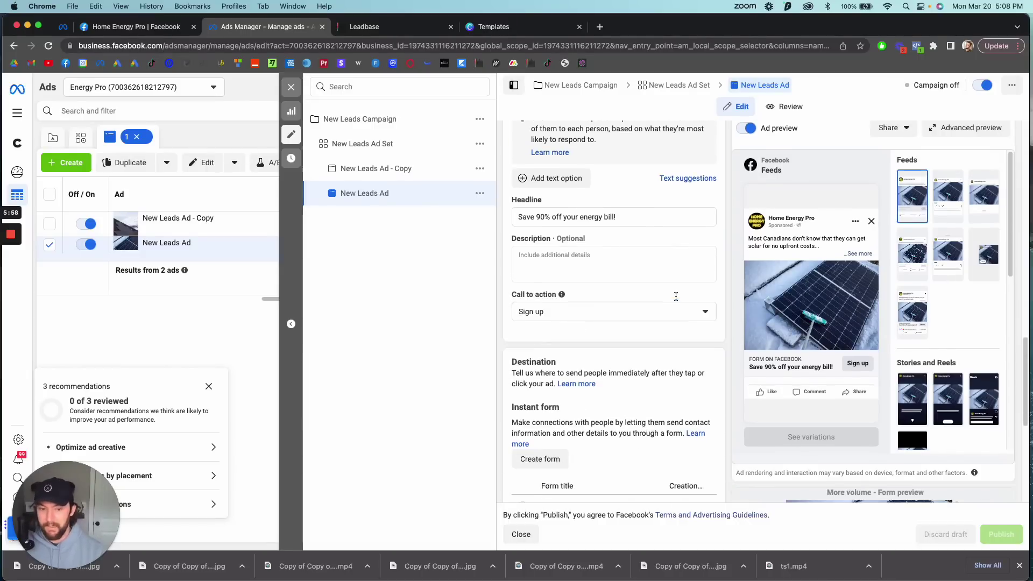
{"action": "scroll", "coordinate": [673, 312], "scroll_direction": "up", "scroll_amount": 6}
{"action": "scroll", "coordinate": [671, 323], "scroll_direction": "down", "scroll_amount": 10}
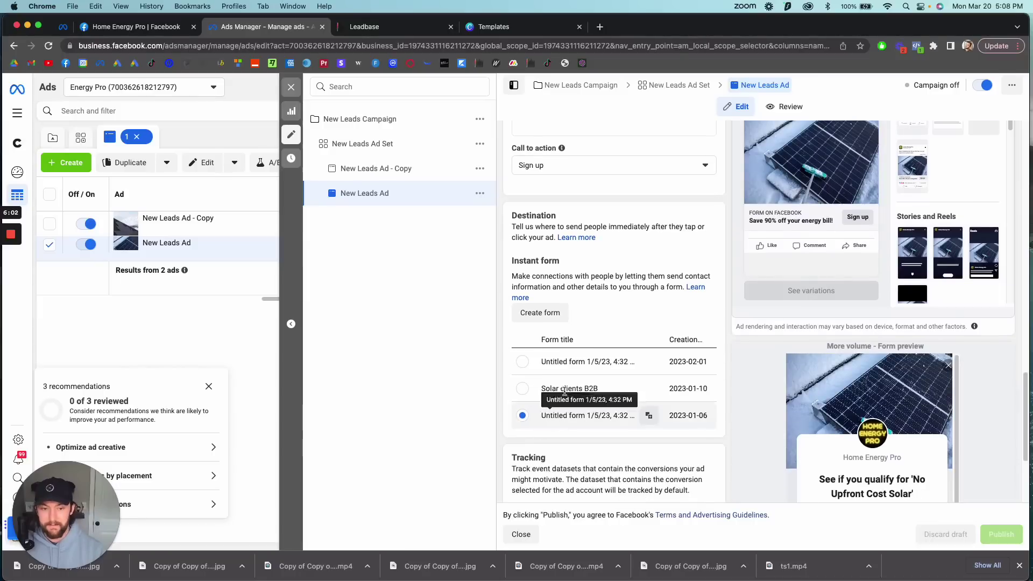
{"action": "scroll", "coordinate": [581, 409], "scroll_direction": "up", "scroll_amount": 9}
{"action": "scroll", "coordinate": [586, 408], "scroll_direction": "down", "scroll_amount": 9}
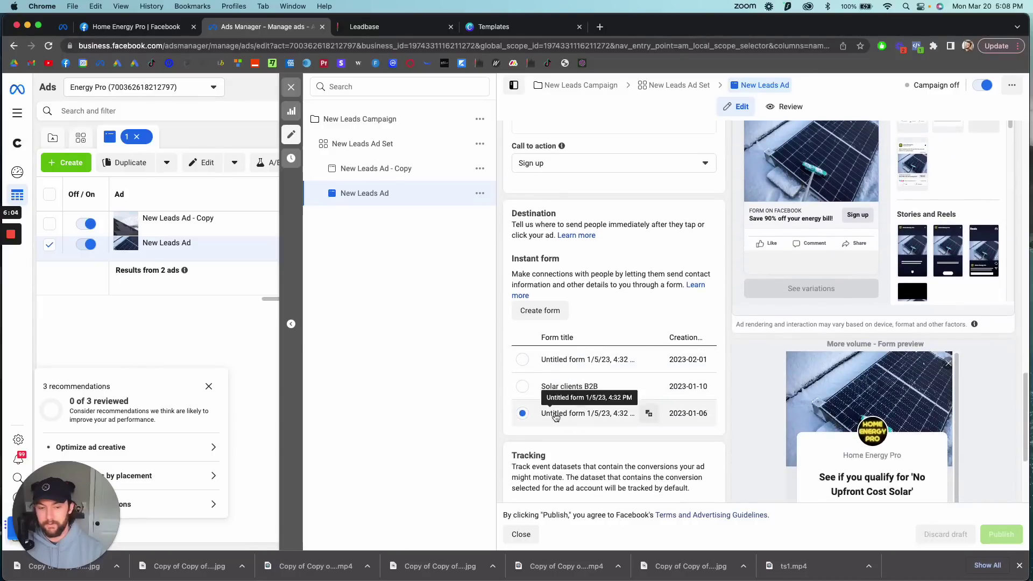
{"action": "scroll", "coordinate": [592, 407], "scroll_direction": "up", "scroll_amount": 12}
{"action": "scroll", "coordinate": [597, 388], "scroll_direction": "down", "scroll_amount": 11}
{"action": "scroll", "coordinate": [602, 372], "scroll_direction": "up", "scroll_amount": 10}
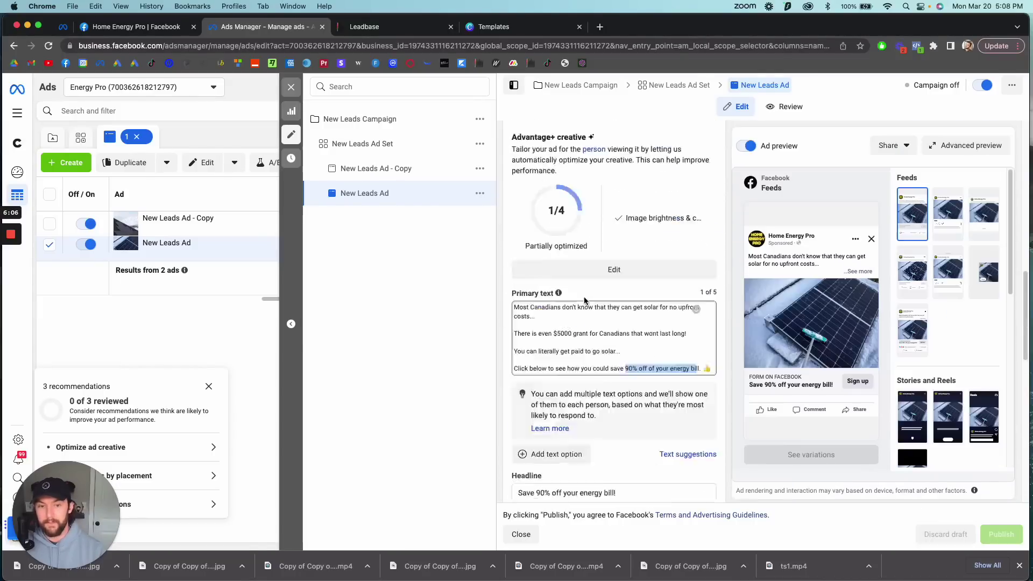
In Leadbase, view Conversations, Calendars and the New Facebook Campaign page, then return to Ads Manager.
{"action": "left_click", "coordinate": [372, 27]}
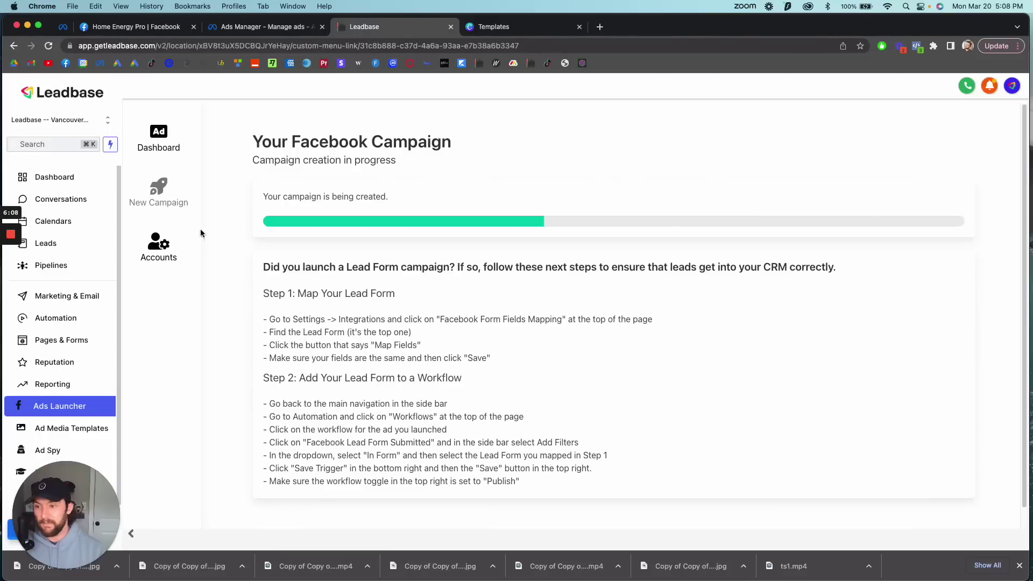
{"action": "left_click", "coordinate": [57, 199]}
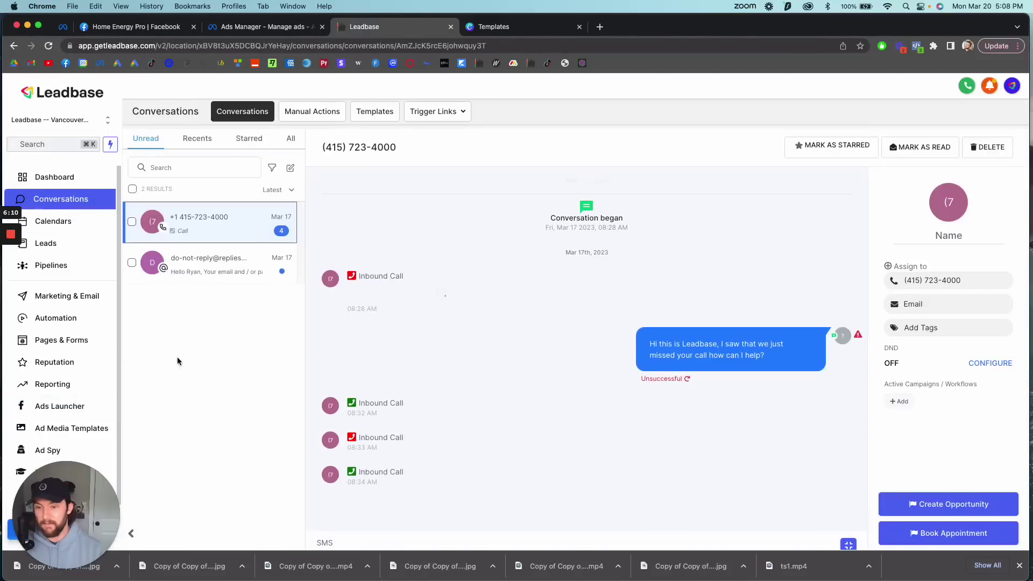
{"action": "left_click", "coordinate": [59, 226]}
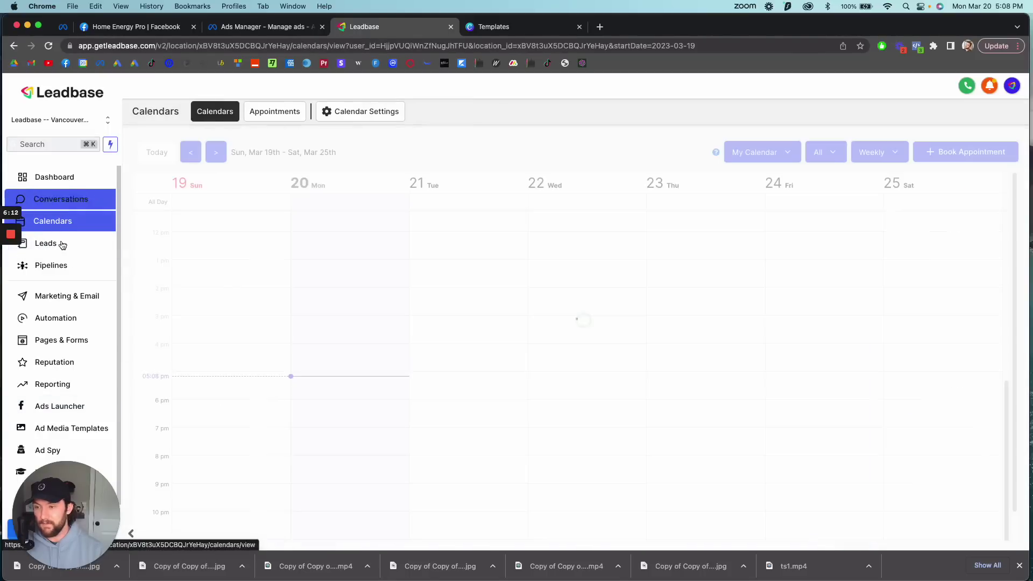
{"action": "left_click", "coordinate": [67, 411]}
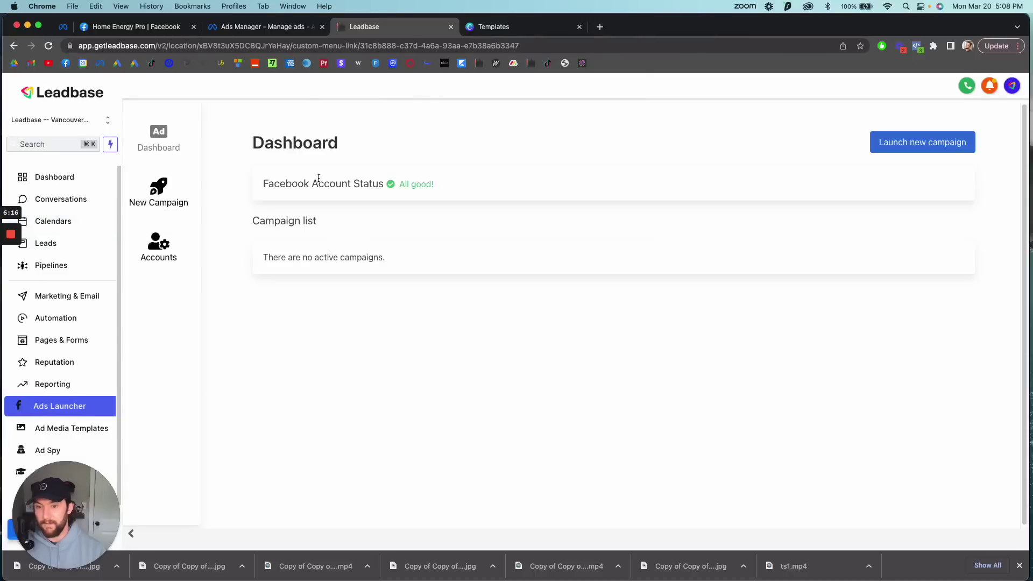
{"action": "left_click", "coordinate": [183, 200]}
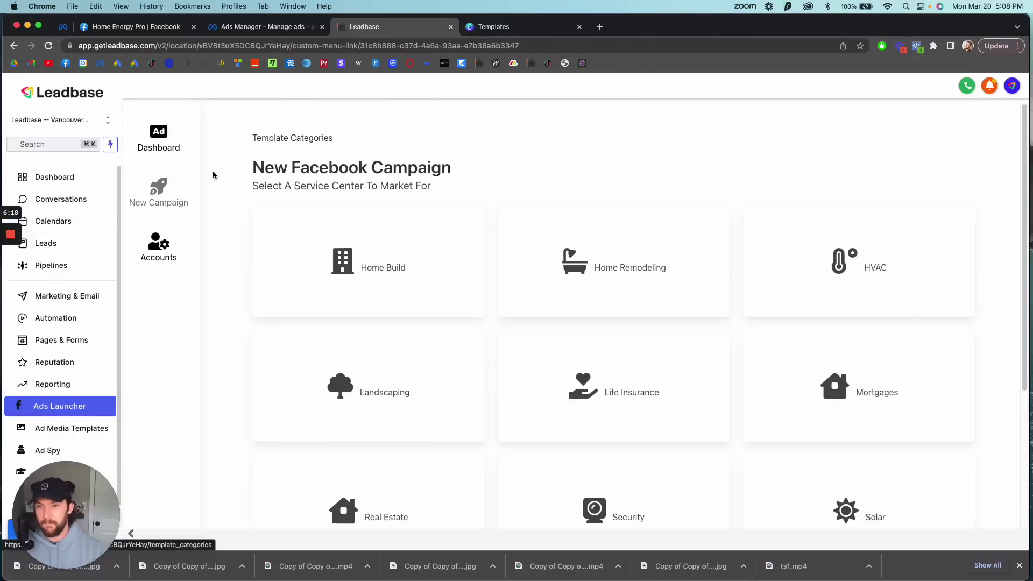
{"action": "left_click", "coordinate": [266, 27]}
Close the ad editor and switch to the Henry Homes ad account.
{"action": "left_click", "coordinate": [291, 87]}
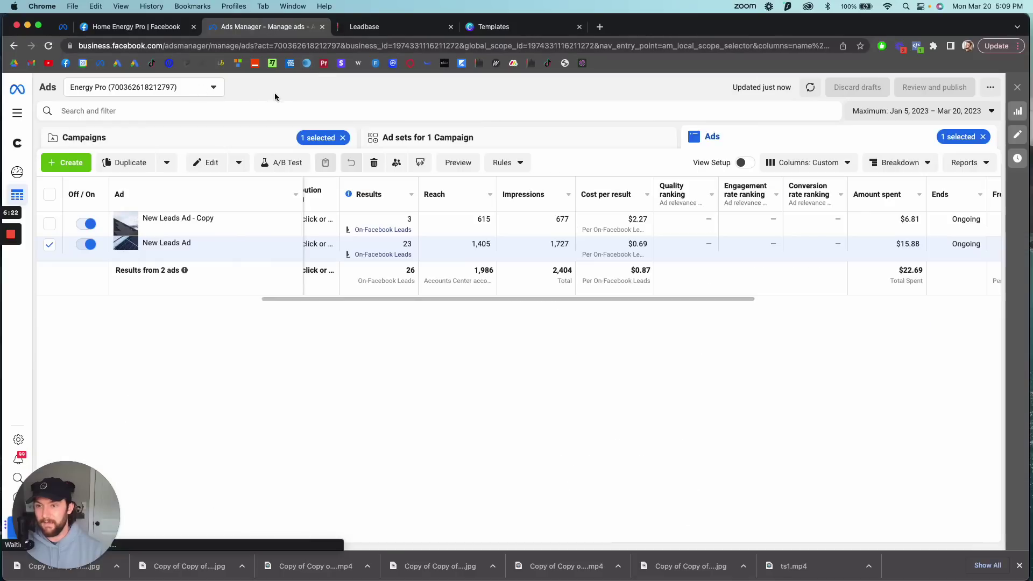
{"action": "left_click", "coordinate": [214, 87]}
{"action": "scroll", "coordinate": [214, 215], "scroll_direction": "down", "scroll_amount": 3}
{"action": "left_click", "coordinate": [143, 178]}
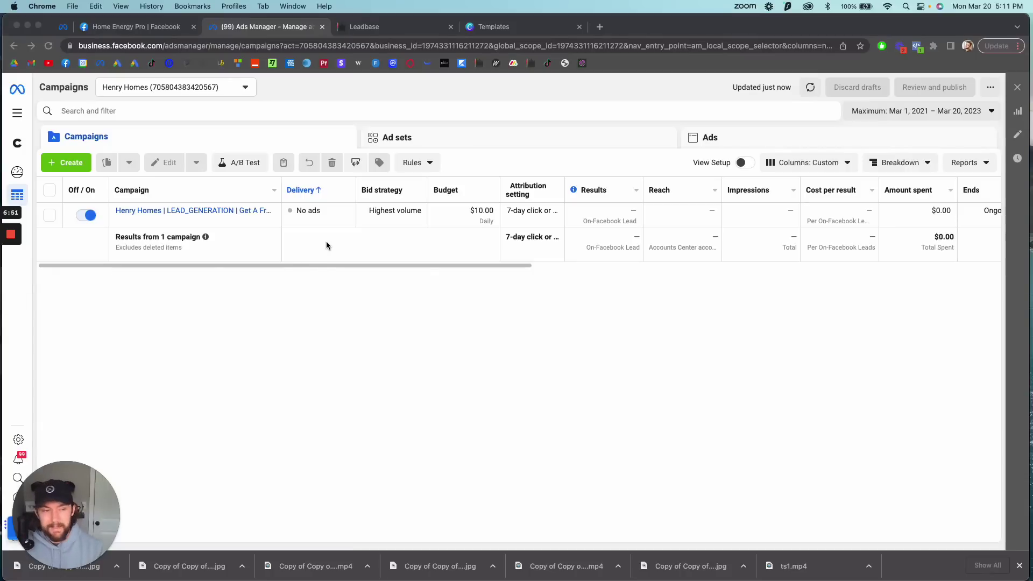
Check the Henry Homes campaign's ad set audience, then list its seven Processing ads.
{"action": "left_click", "coordinate": [50, 215]}
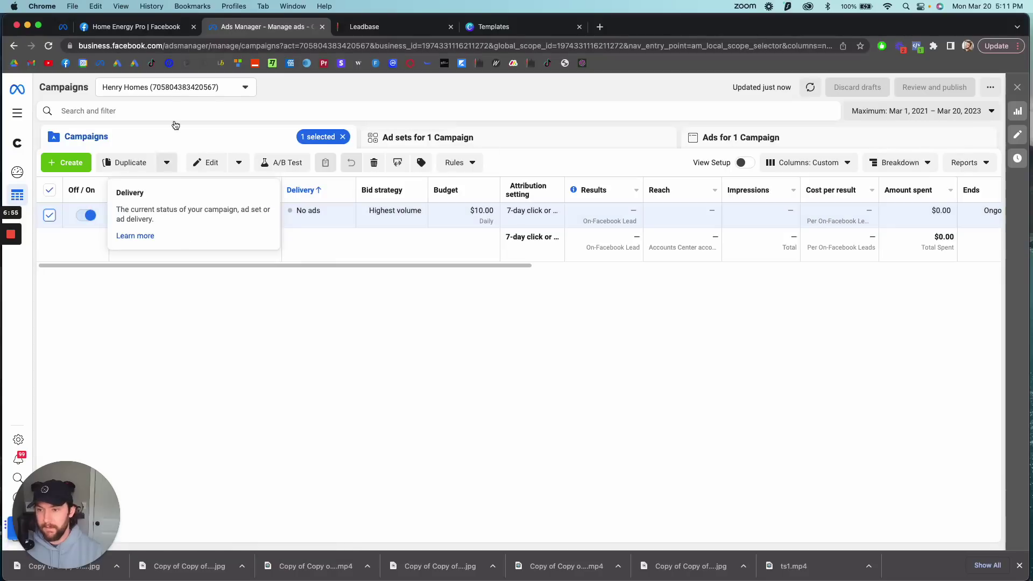
{"action": "left_click", "coordinate": [418, 143]}
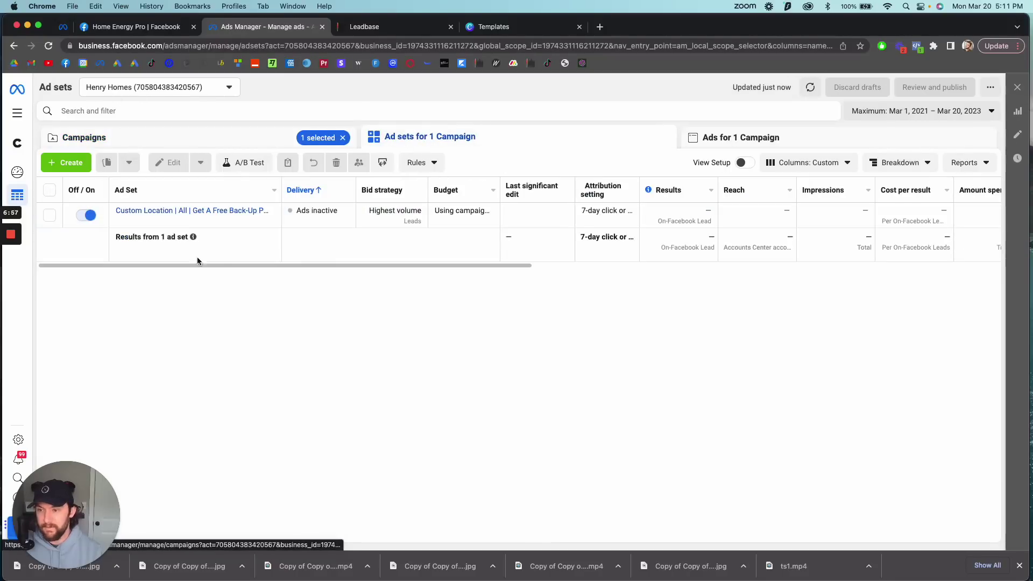
{"action": "left_click", "coordinate": [180, 220]}
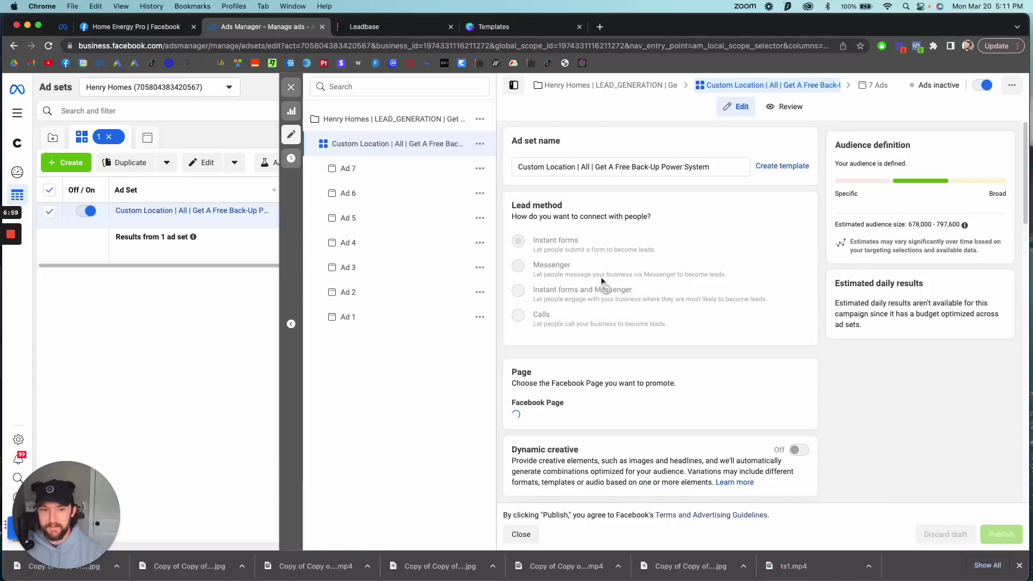
{"action": "scroll", "coordinate": [603, 275], "scroll_direction": "down", "scroll_amount": 10}
{"action": "scroll", "coordinate": [603, 275], "scroll_direction": "down", "scroll_amount": 5}
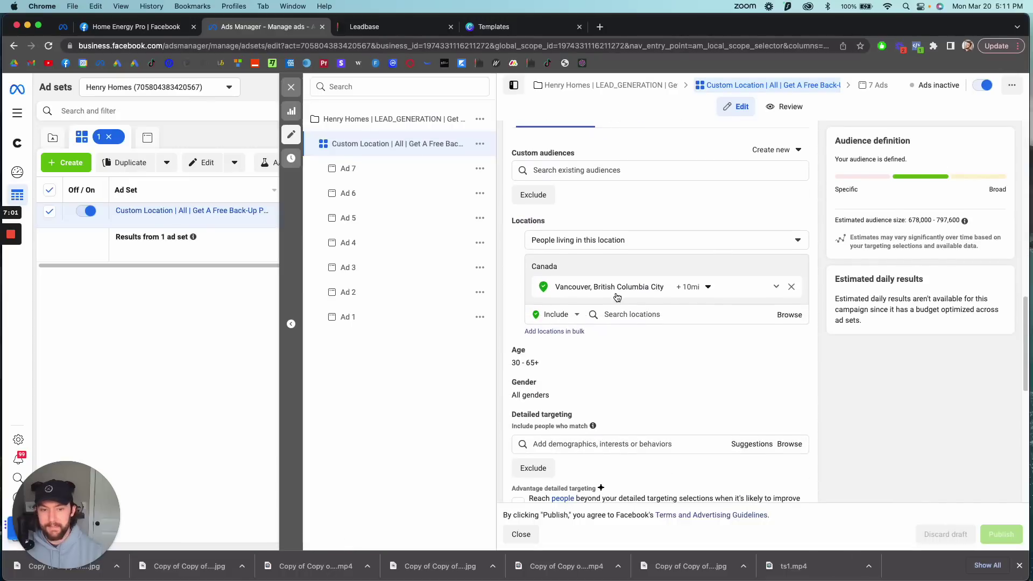
{"action": "scroll", "coordinate": [612, 327], "scroll_direction": "down", "scroll_amount": 5}
{"action": "scroll", "coordinate": [654, 332], "scroll_direction": "up", "scroll_amount": 3}
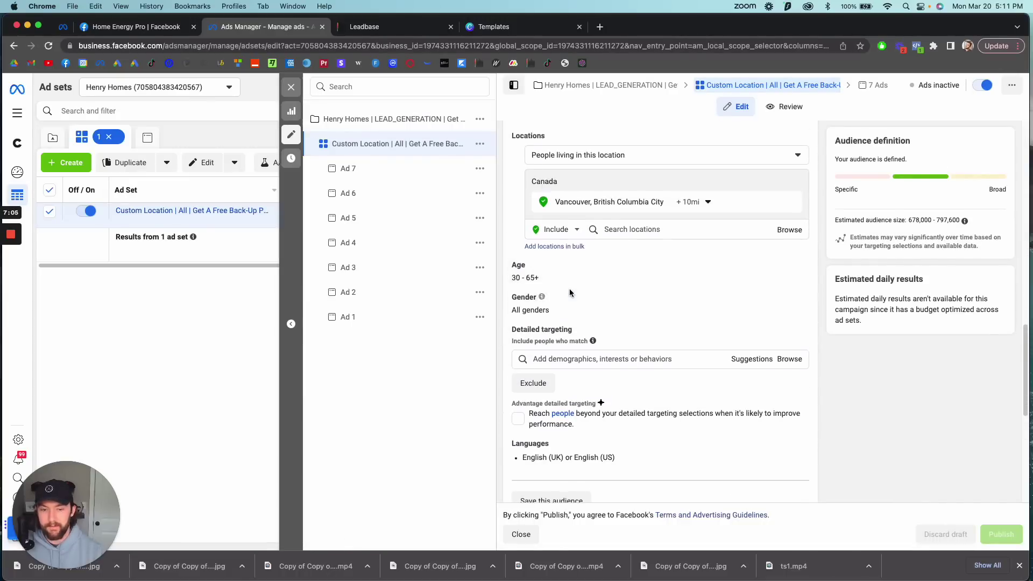
{"action": "scroll", "coordinate": [569, 288], "scroll_direction": "down", "scroll_amount": 5}
{"action": "scroll", "coordinate": [588, 323], "scroll_direction": "down", "scroll_amount": 4}
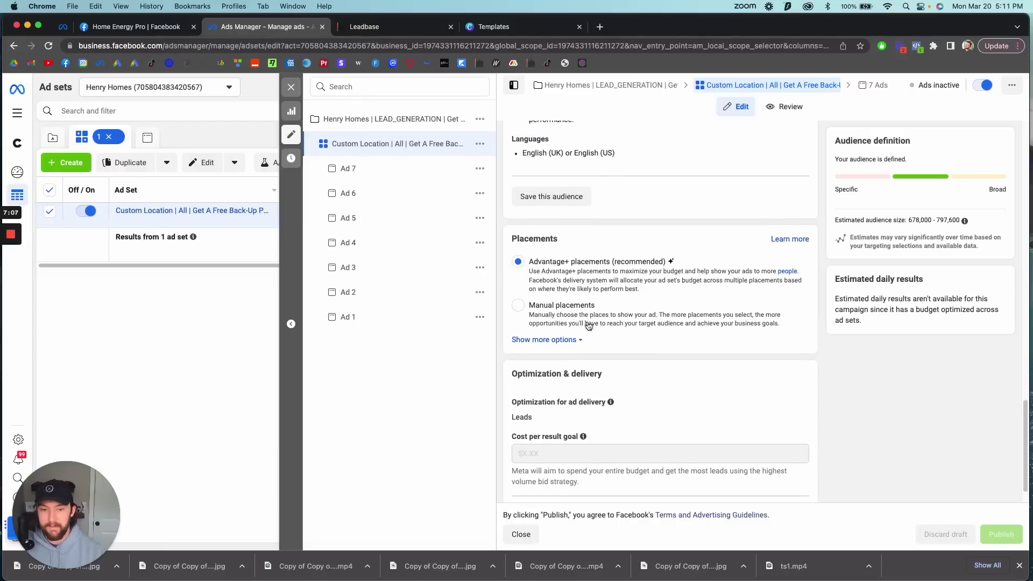
{"action": "left_click", "coordinate": [890, 84]}
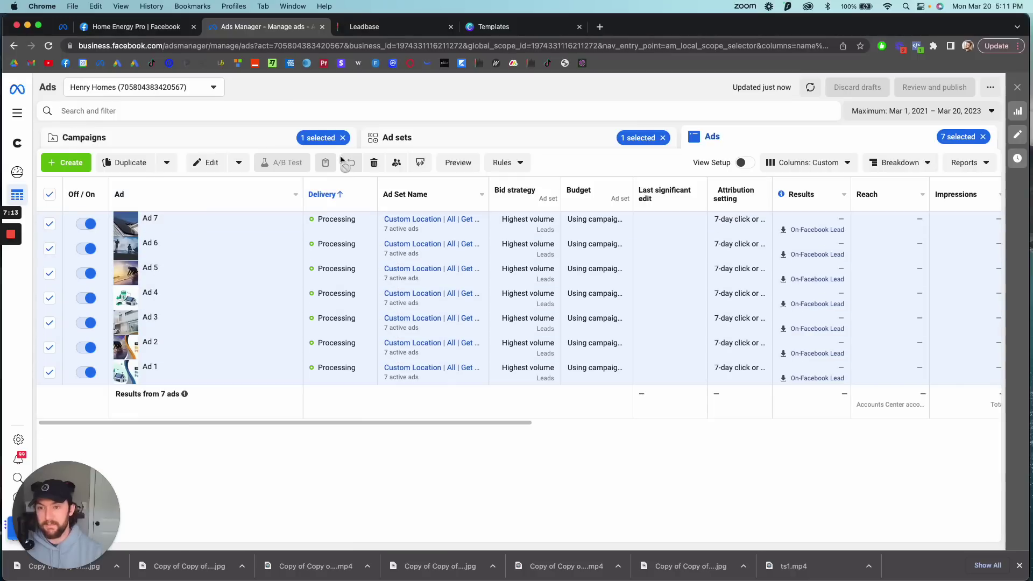
{"action": "left_click", "coordinate": [186, 89]}
{"action": "key", "text": "Escape"}
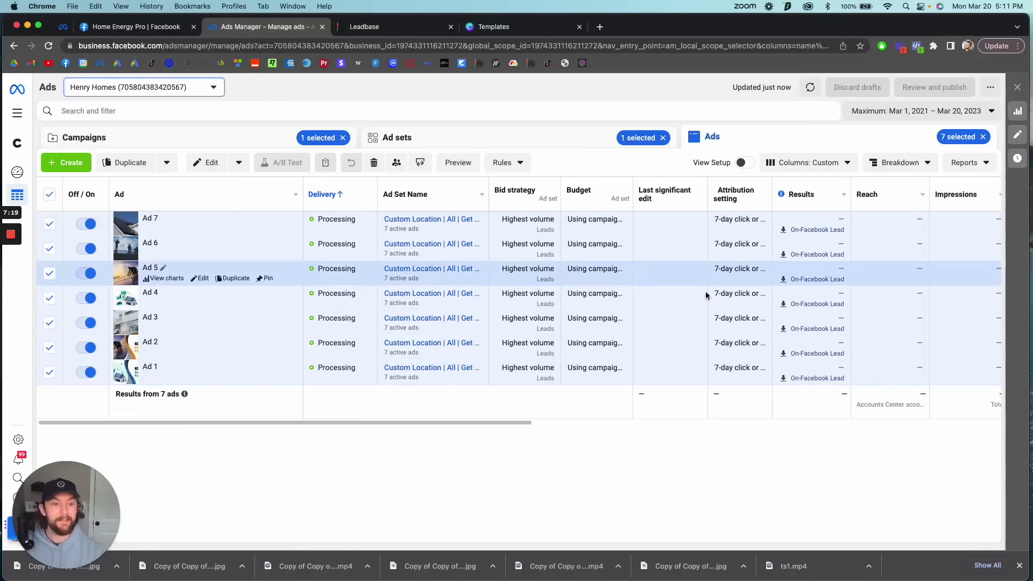
{"action": "left_click_drag", "start_coordinate": [426, 422], "coordinate": [214, 408]}
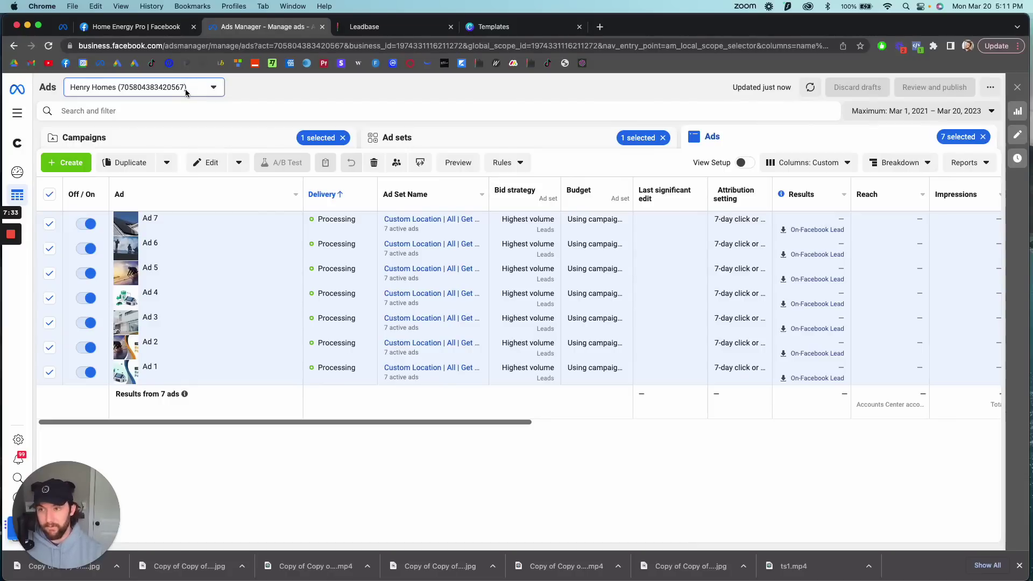
Show Leadbase's New Facebook Campaign categories, including Solar, Security and Vent Cleaning.
{"action": "left_click", "coordinate": [429, 28]}
{"action": "left_click", "coordinate": [158, 192]}
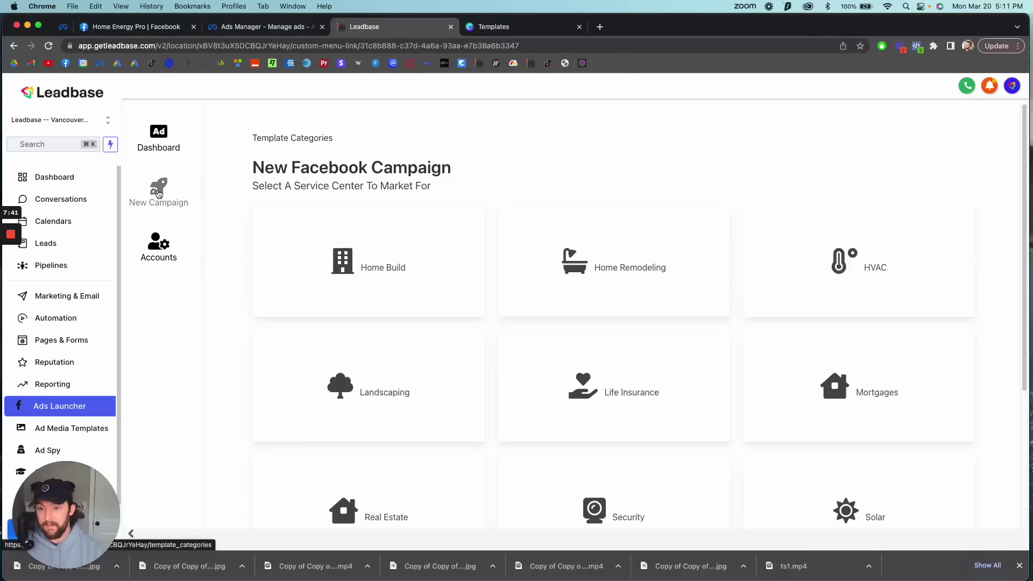
{"action": "scroll", "coordinate": [532, 318], "scroll_direction": "down", "scroll_amount": 4}
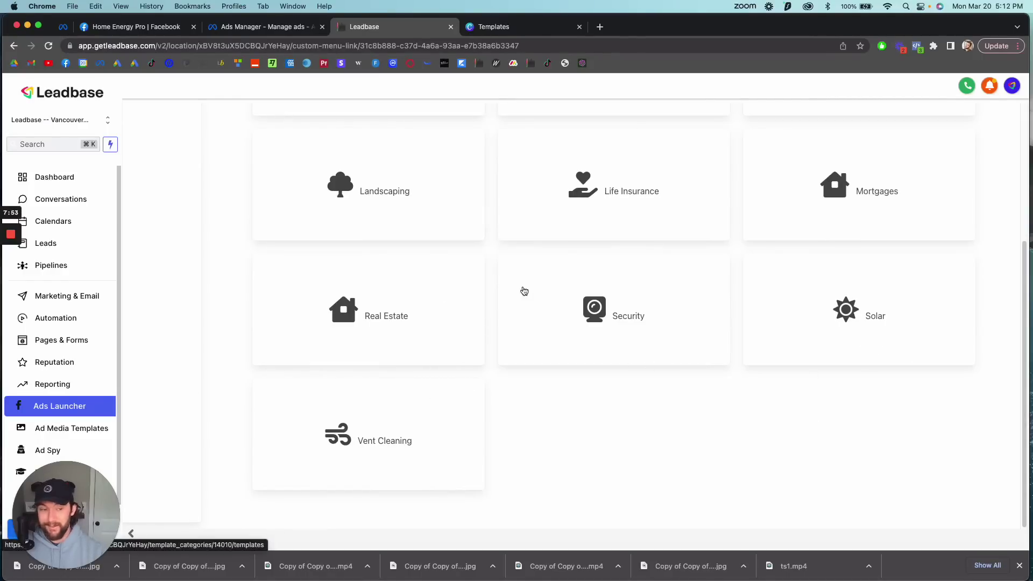
{"action": "scroll", "coordinate": [644, 157], "scroll_direction": "up", "scroll_amount": 5}
{"action": "scroll", "coordinate": [676, 241], "scroll_direction": "down", "scroll_amount": 5}
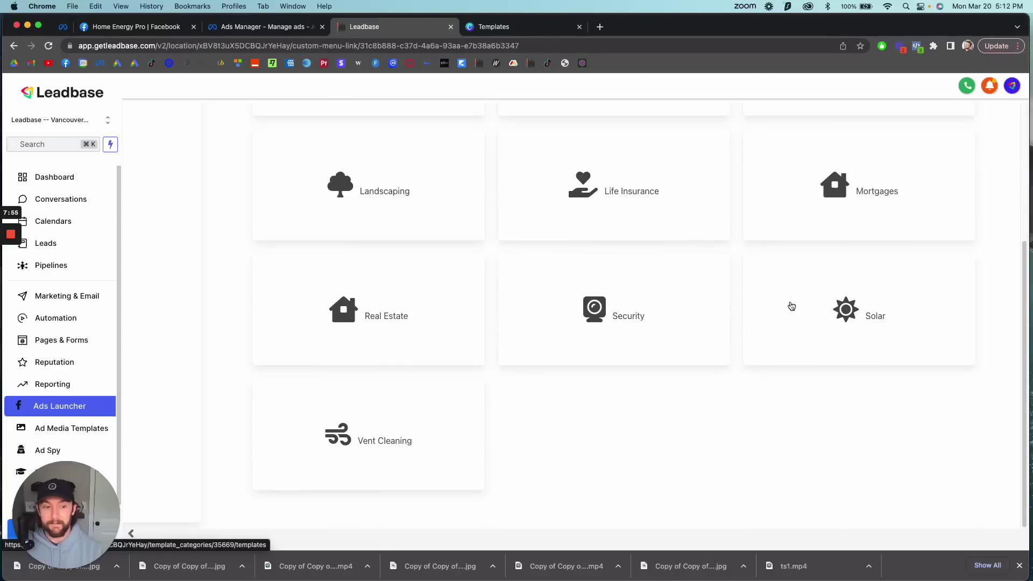